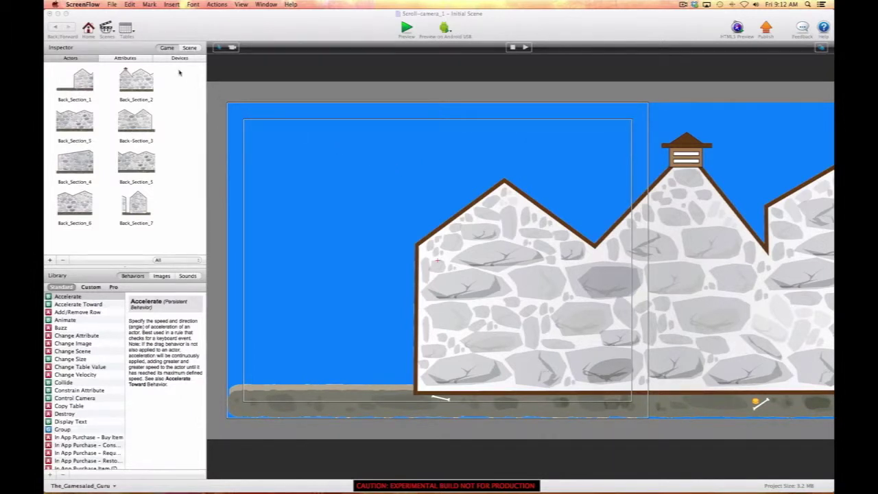
- Add a game attribute of type real and name it Scroll_Speed
left_click(134, 61)
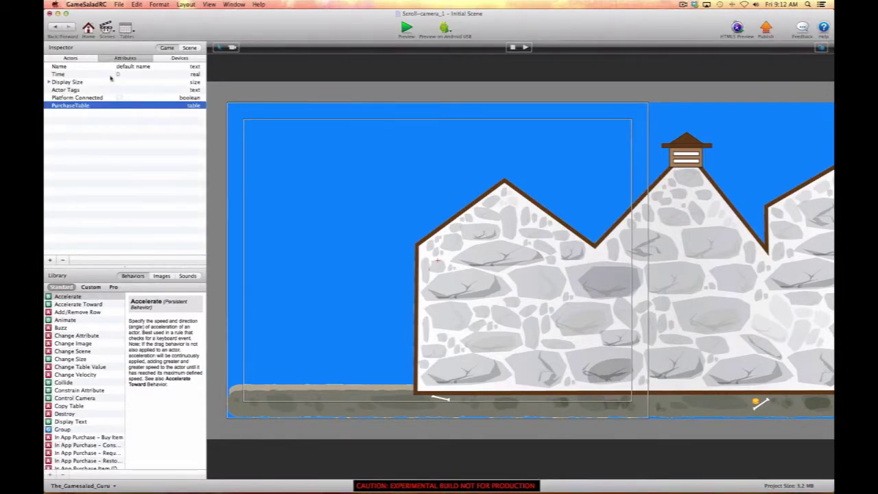
left_click(50, 259)
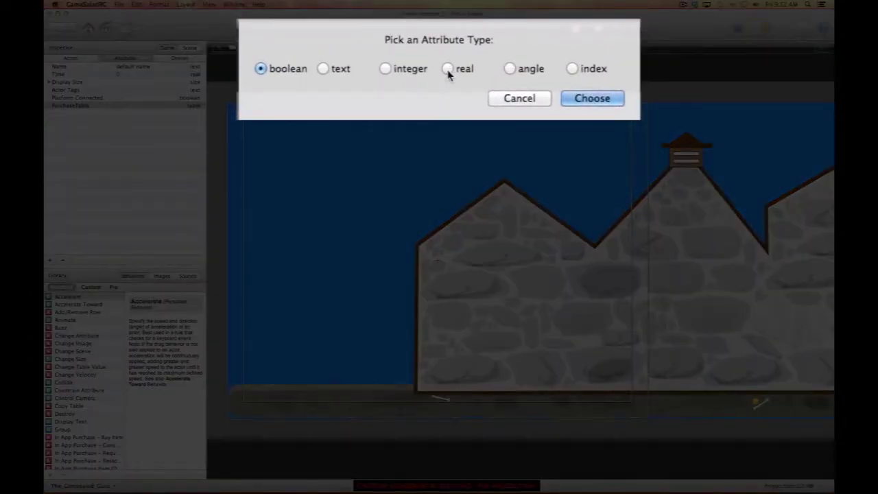
left_click(444, 68)
left_click(524, 86)
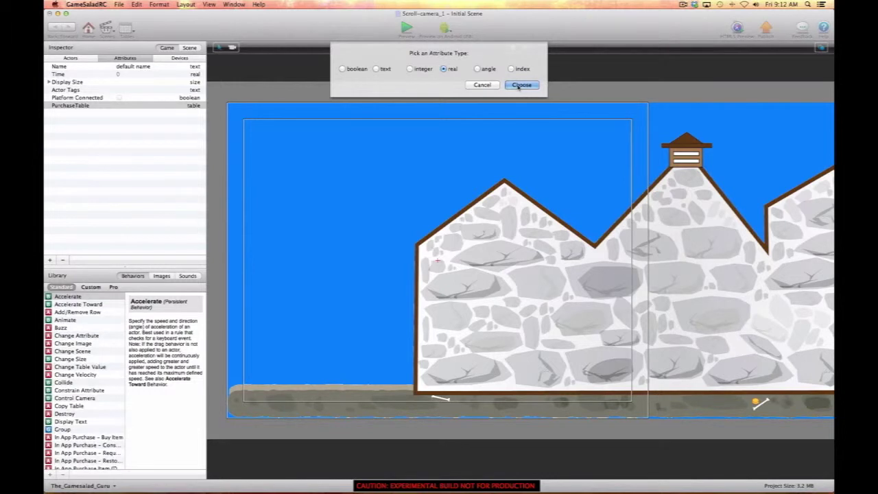
left_click(519, 85)
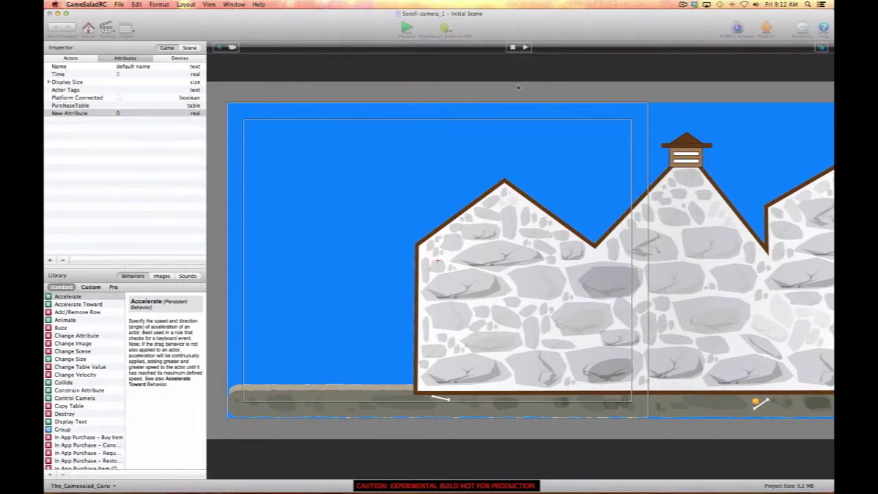
double_click(81, 113)
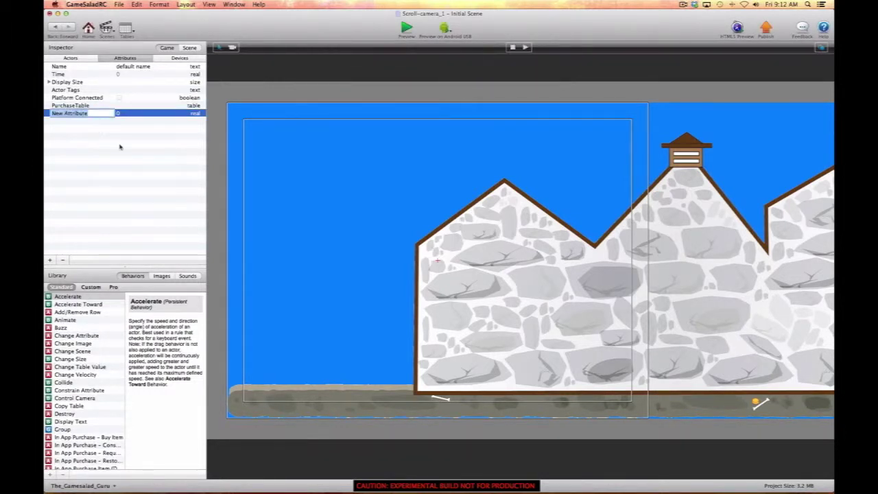
type("Scroll_Spee")
key("Return")
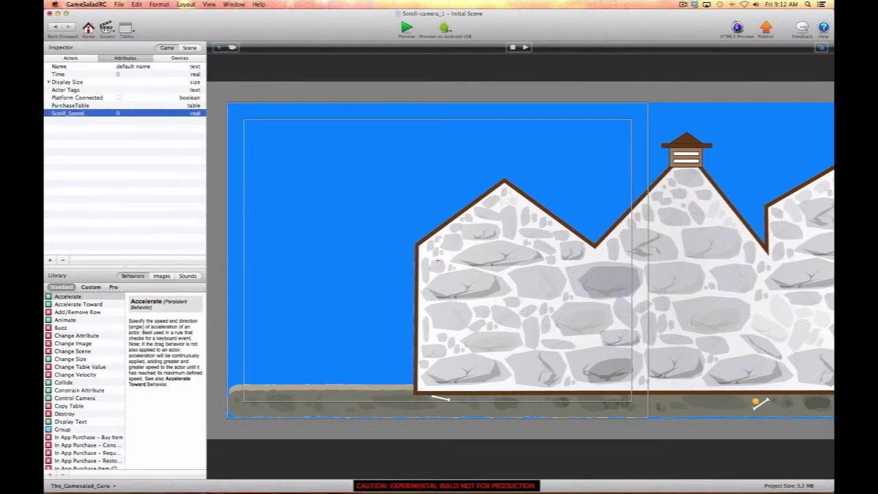
- Add a scene layer named Camera and turn off its scrollable option
left_click(189, 48)
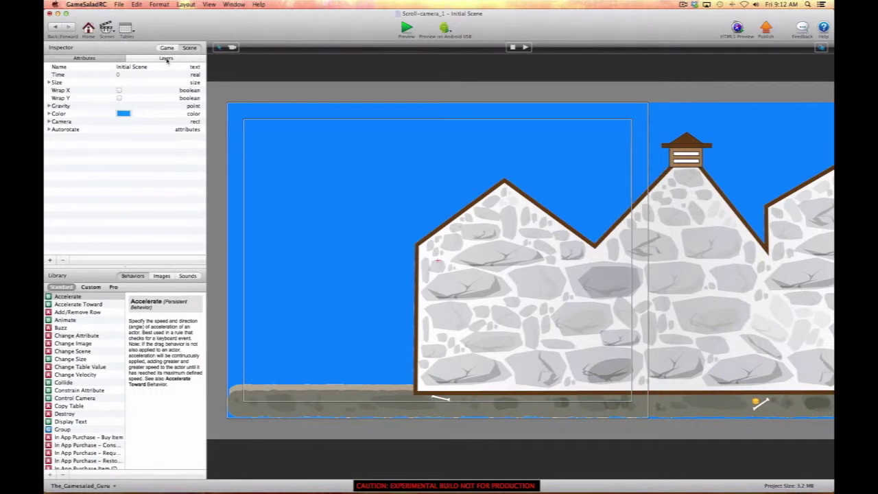
left_click(166, 59)
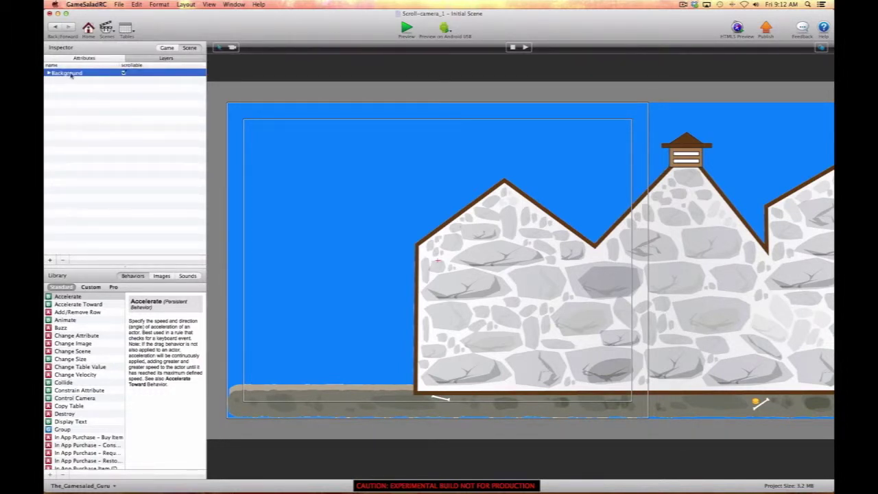
scroll(460, 182, "right", 10)
scroll(459, 182, "left", 10)
left_click(49, 72)
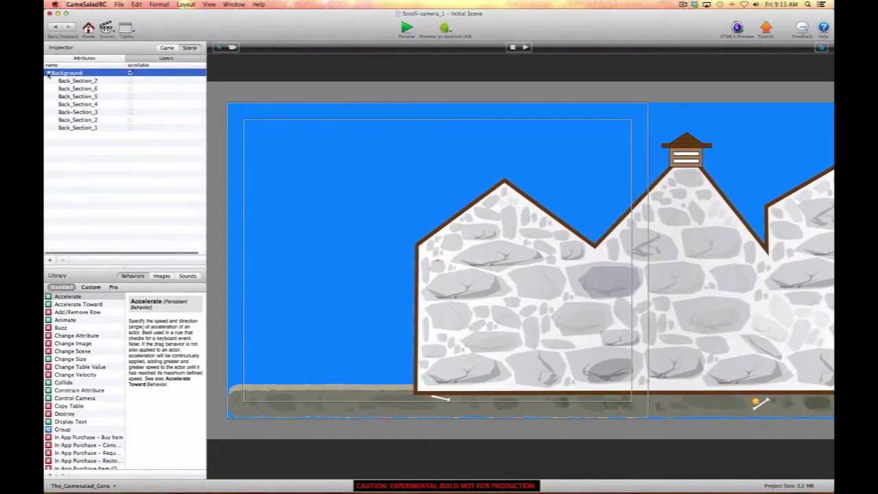
left_click(49, 73)
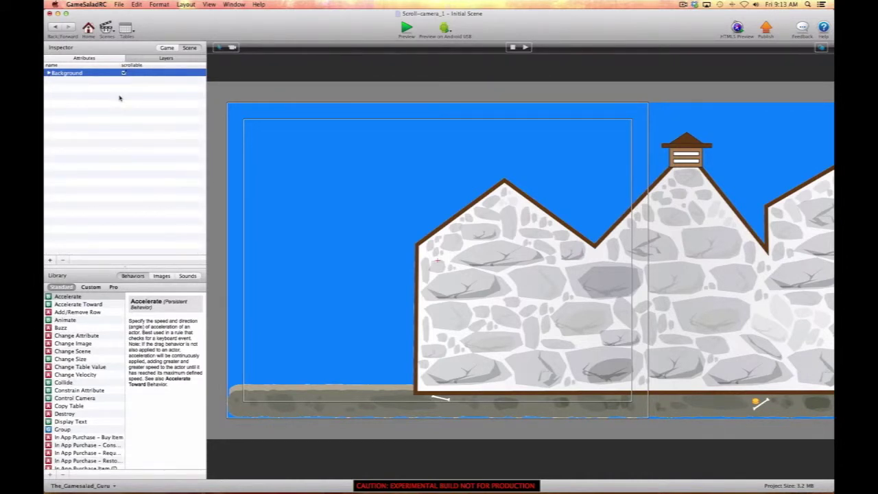
left_click(50, 261)
left_click(67, 81)
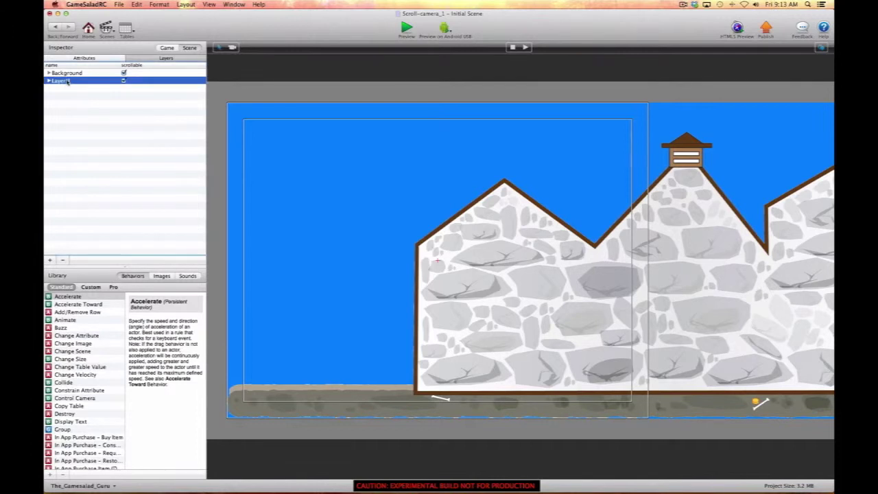
left_click(66, 81)
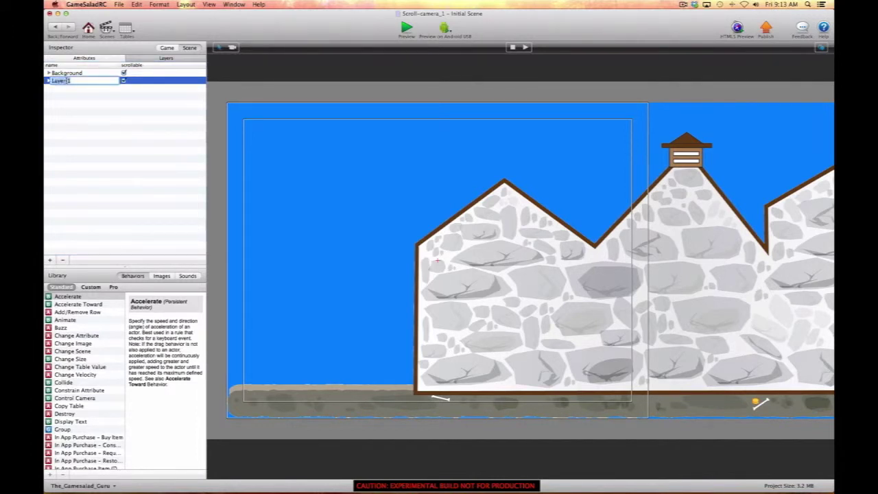
type("Camera")
key("Return")
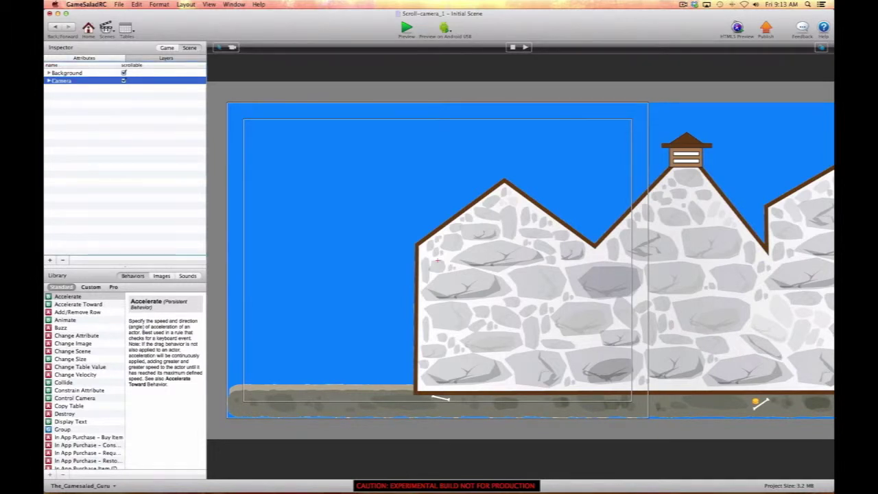
left_click(123, 81)
- Create a new game actor named Scroll_Speed
left_click(167, 48)
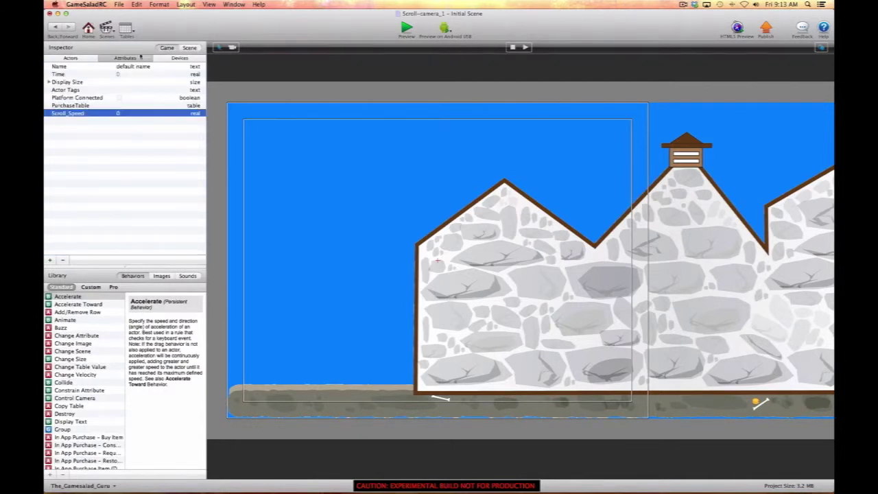
left_click(71, 58)
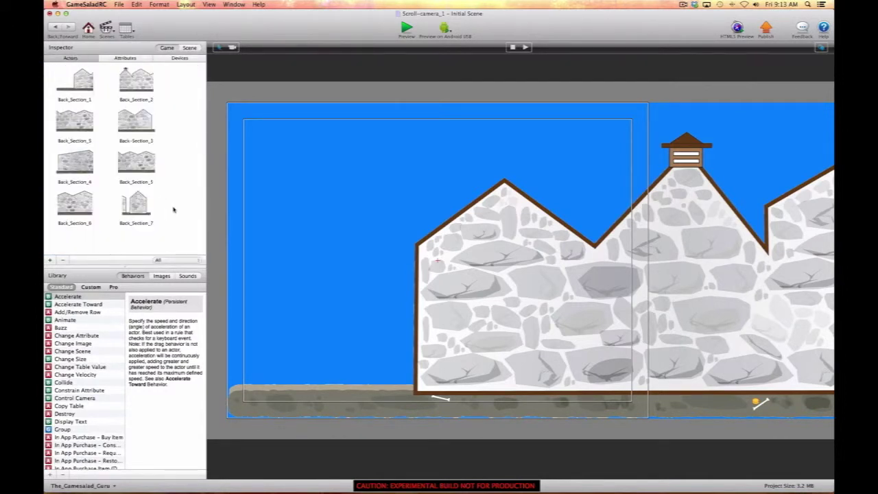
left_click(49, 262)
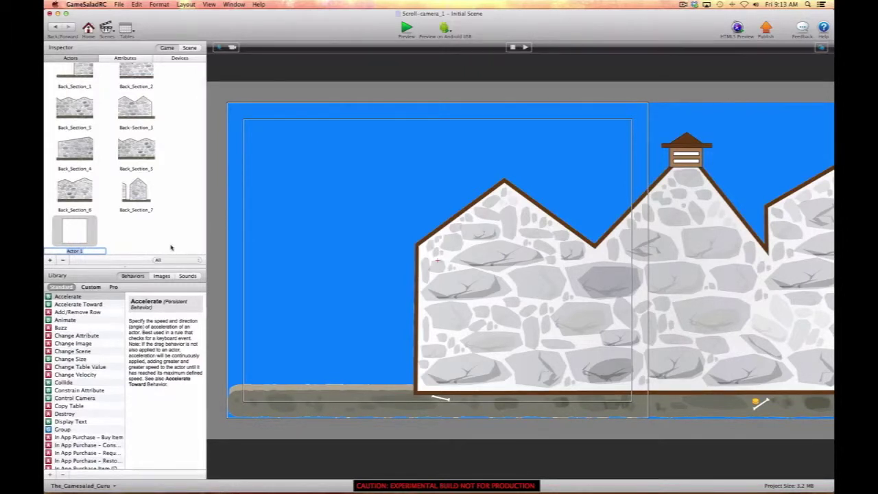
type("I")
type("cro")
type("ll_Speed")
key("super+a")
key("Return")
- Create two more actors named Camera and Camera_Stop
left_click(50, 260)
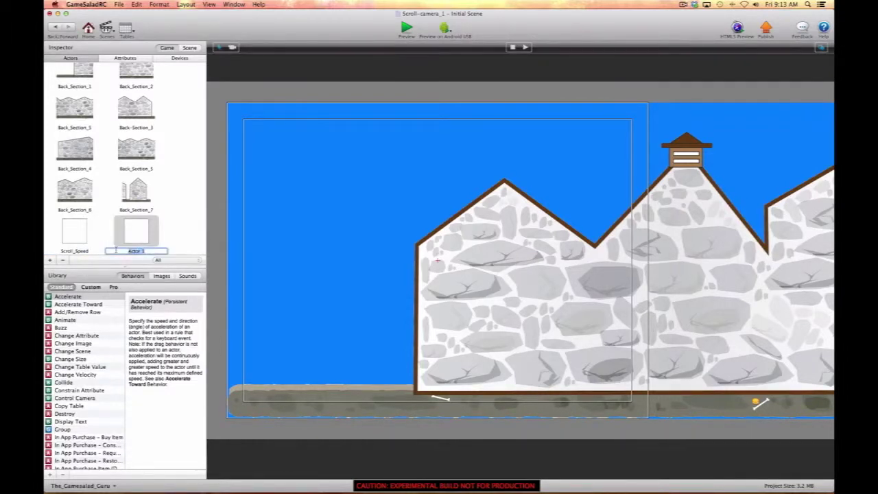
type("Camera")
key("Return")
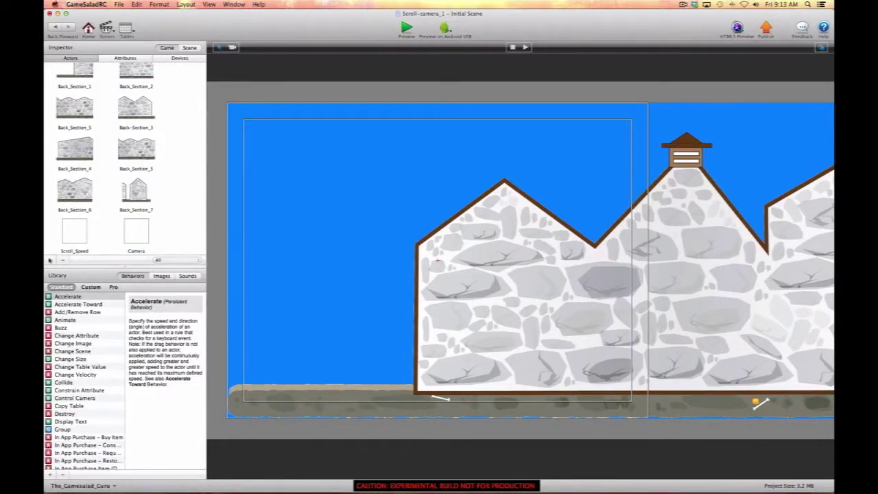
left_click(50, 260)
double_click(82, 250)
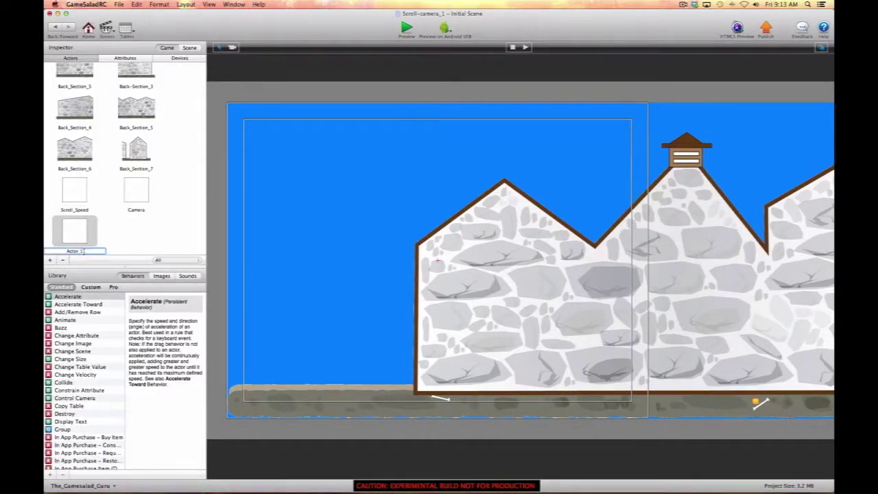
type("Camera_Stop")
left_click(148, 231)
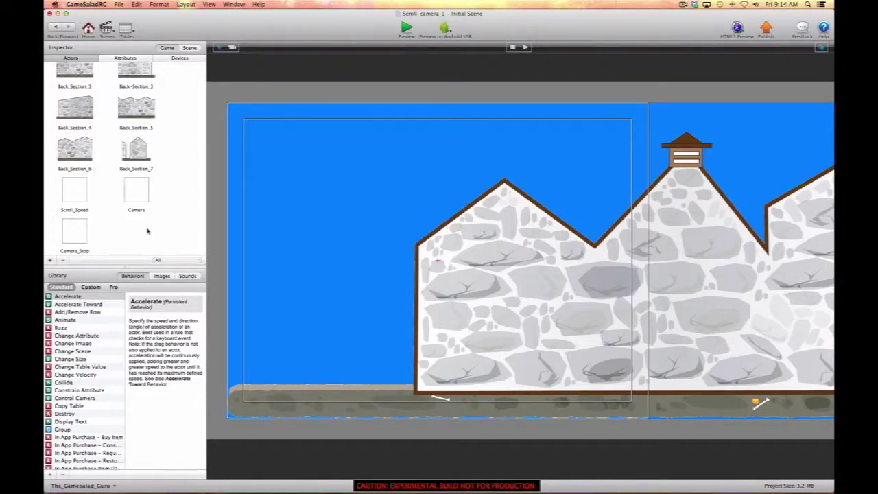
- In the Scroll_Speed actor's physics attributes, enable Fixed Rotation and set Bounciness to 0
scroll(149, 231, "up", 1)
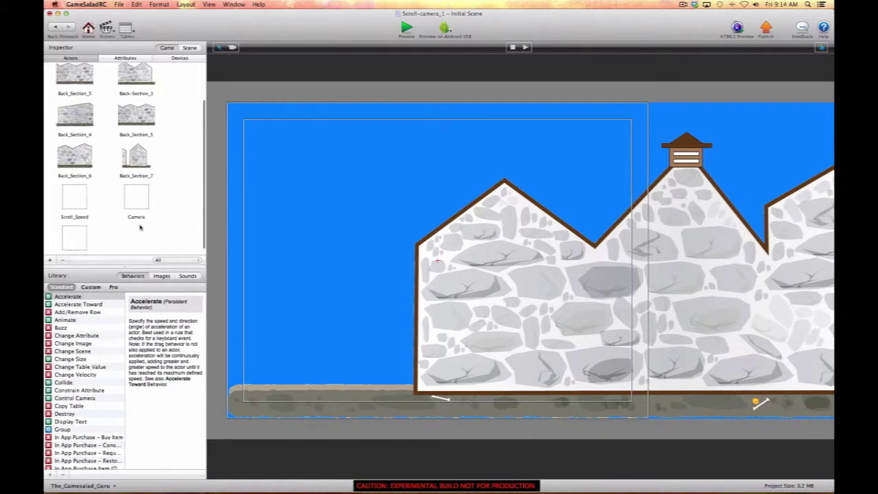
double_click(75, 200)
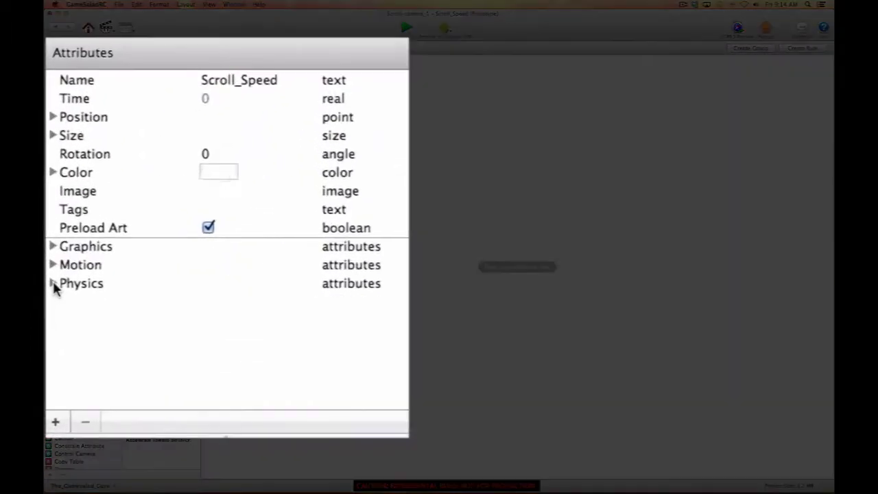
left_click(49, 257)
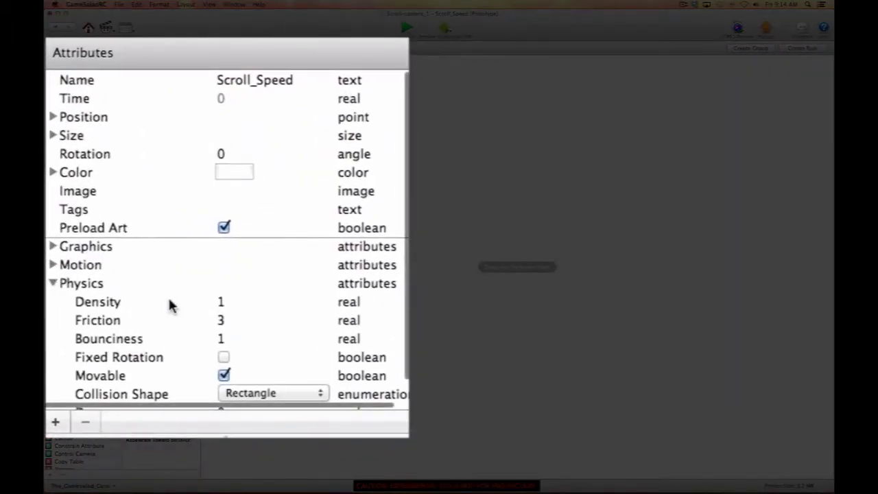
scroll(169, 295, "down", 3)
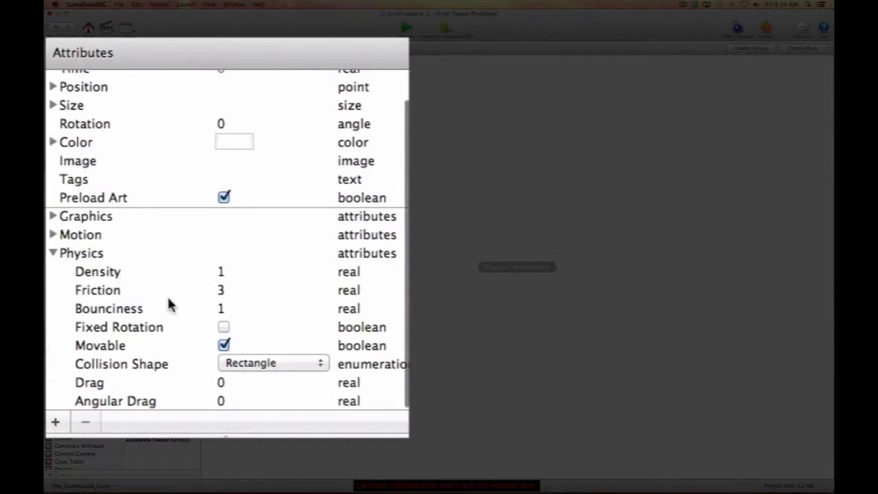
left_click(224, 328)
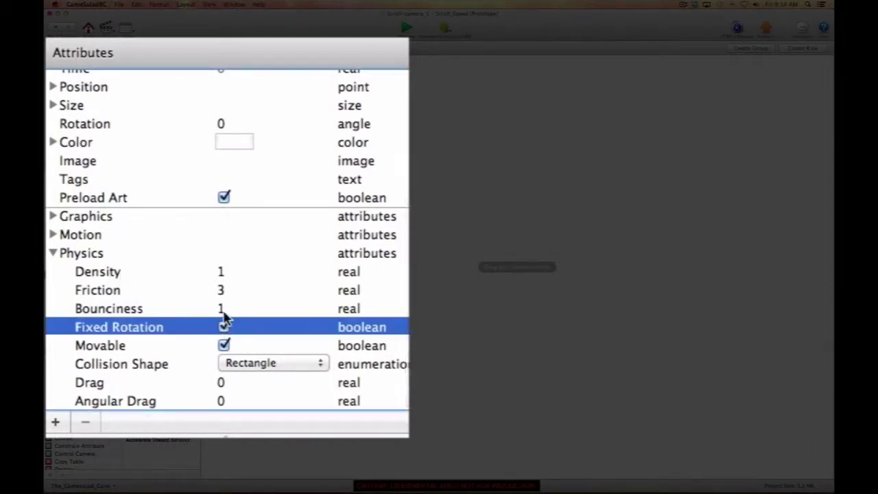
left_click(221, 309)
left_click(221, 308)
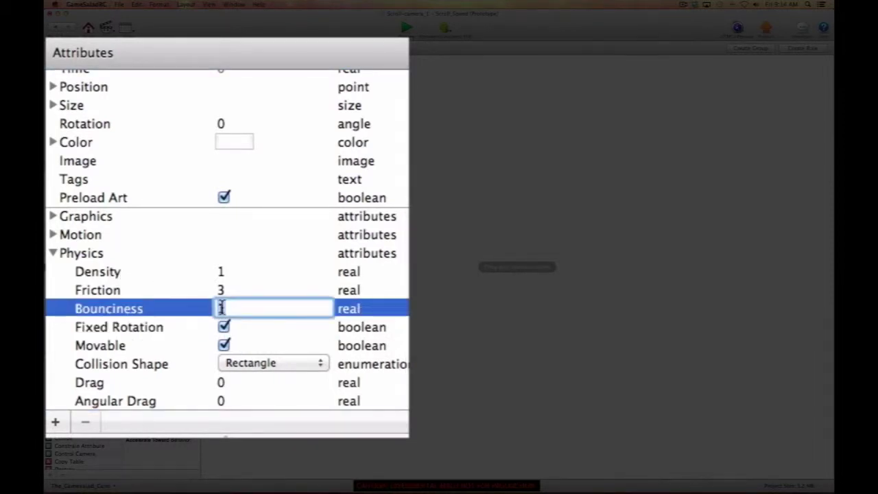
type("0")
left_click(221, 382)
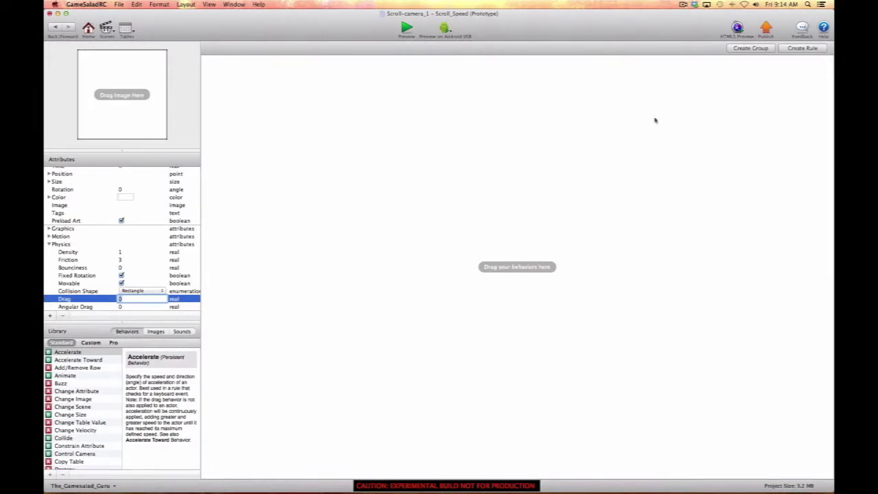
- Create a rule named Scroll in the Scroll_Speed actor with the condition that the mouse button is down
left_click(803, 48)
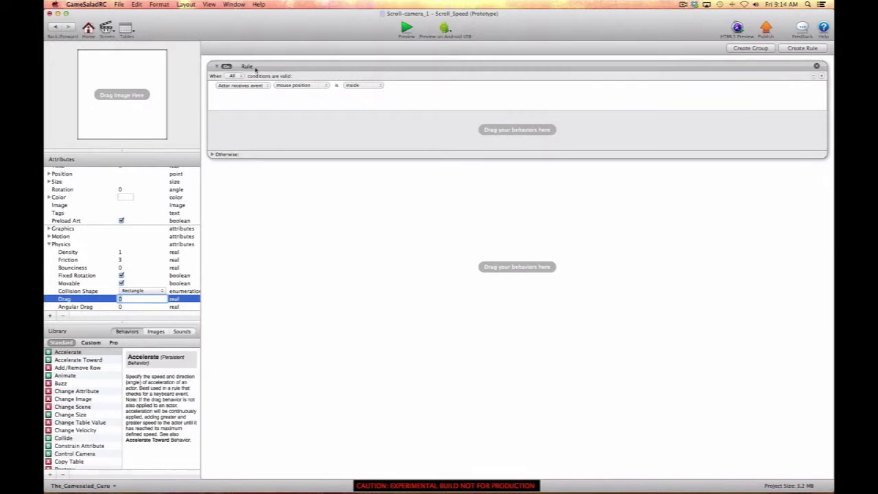
double_click(248, 66)
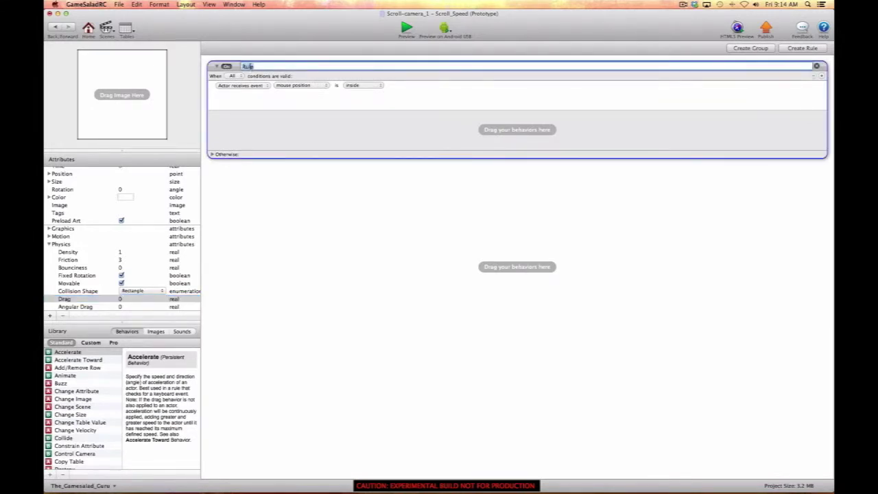
type("S")
key("Return")
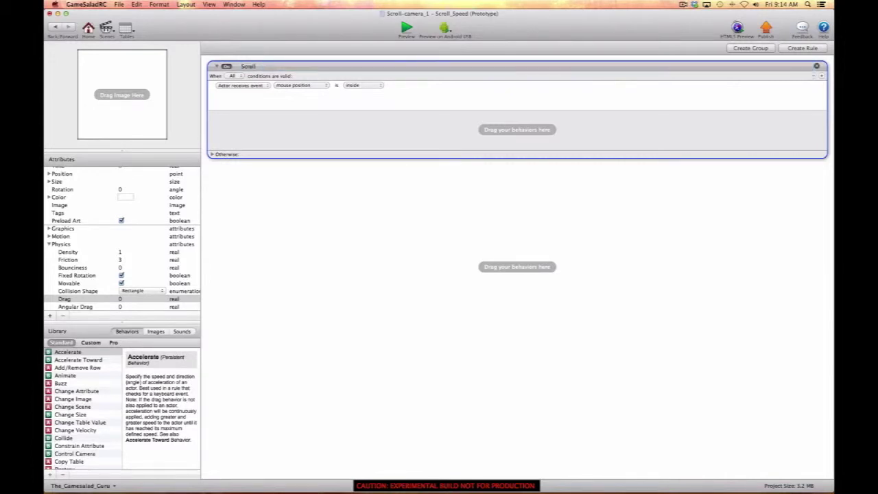
left_click(302, 86)
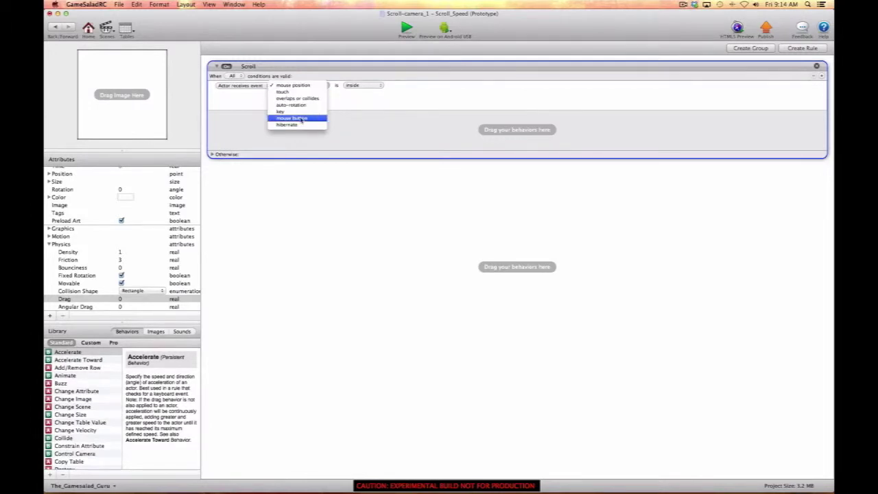
left_click(302, 119)
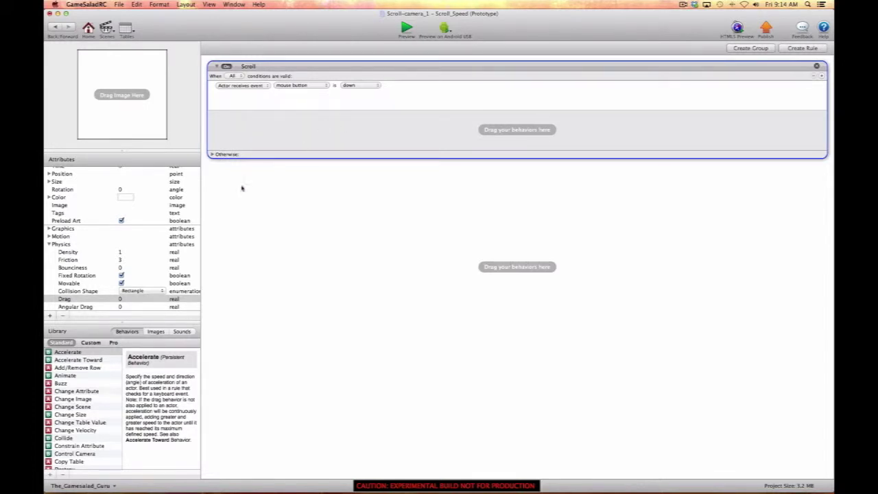
- Add a Change Attribute behavior to the Scroll rule and target the actor's own Position X (self.Position.X)
left_click(50, 394)
left_click_drag(49, 394, 281, 120)
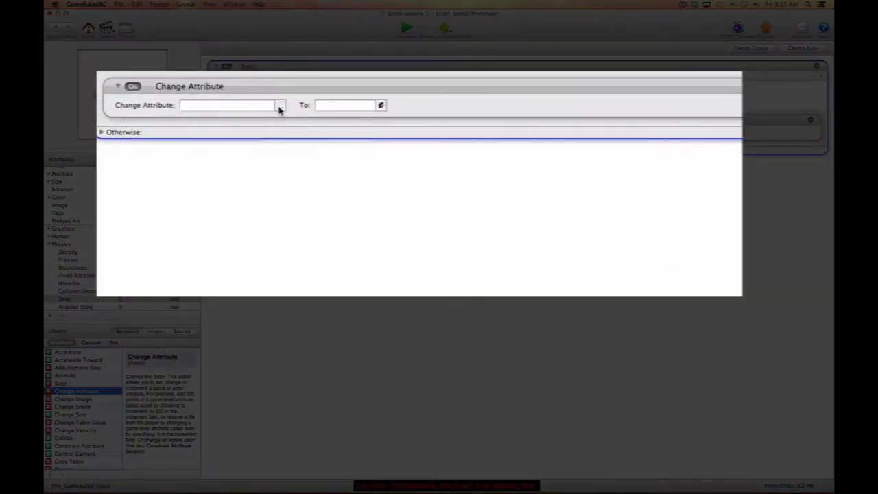
left_click(279, 107)
left_click(295, 138)
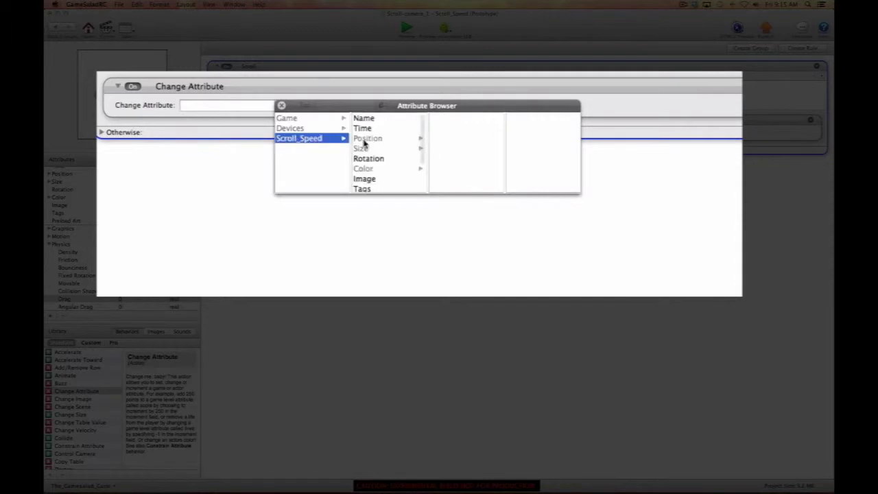
left_click(370, 138)
left_click(435, 119)
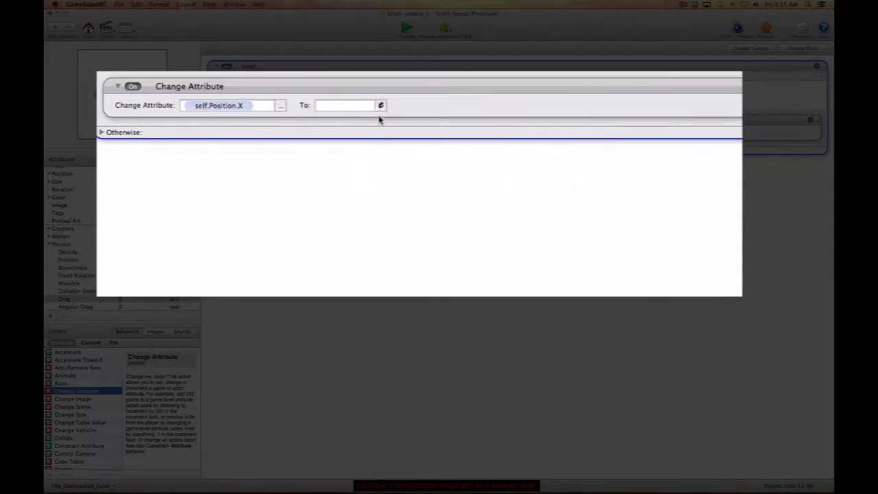
- Set the Change Attribute value to the device's mouse X position (game.Mouse.Position.X)
left_click(381, 106)
left_click(324, 123)
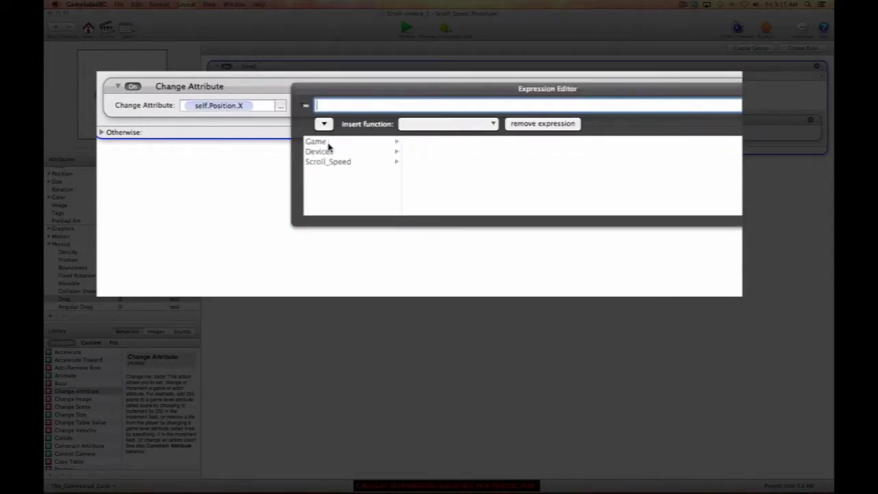
left_click(323, 152)
left_click(415, 142)
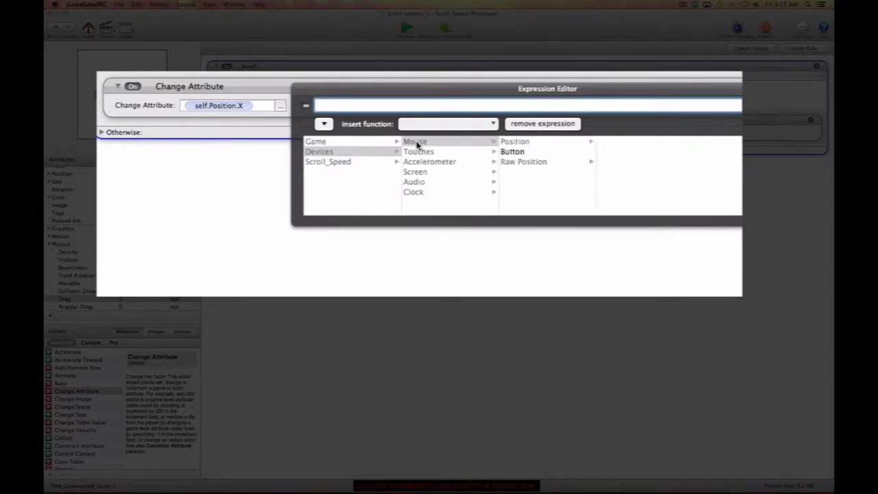
left_click(509, 142)
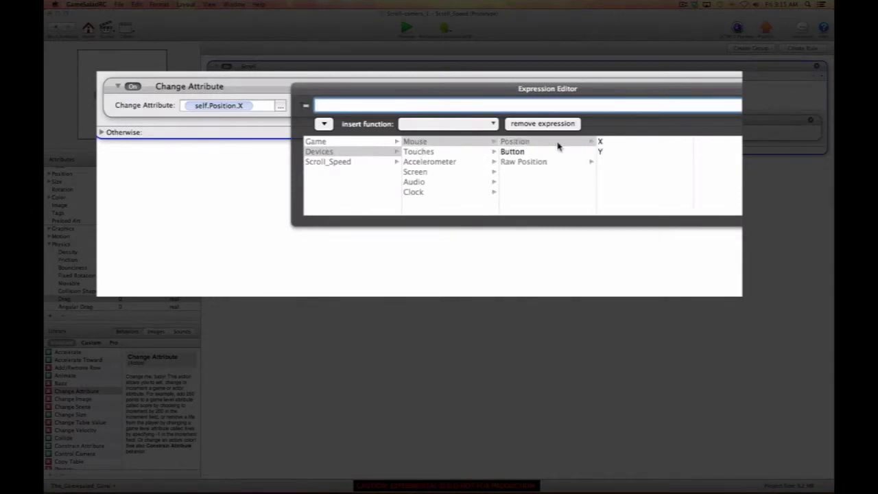
left_click(599, 141)
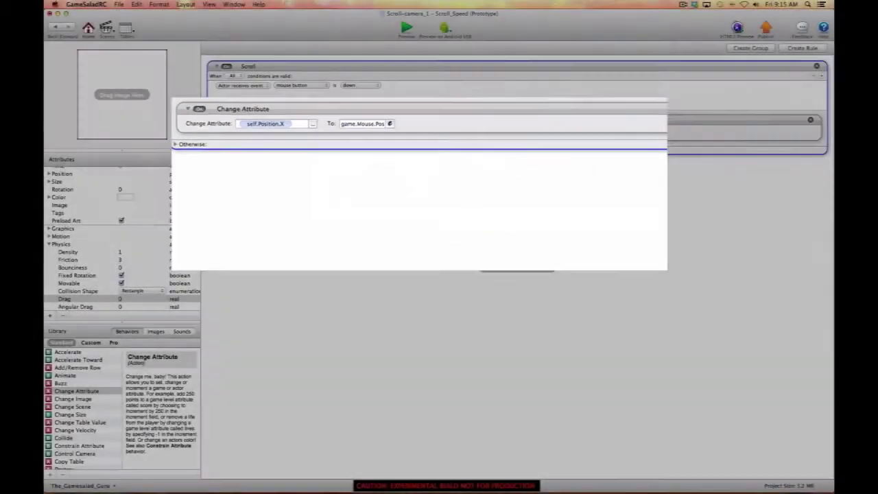
- Add a Constrain Attribute behavior to the Scroll rule below Change Attribute and target the actor's own Motion Linear Velocity X
scroll(48, 407, "down", 2)
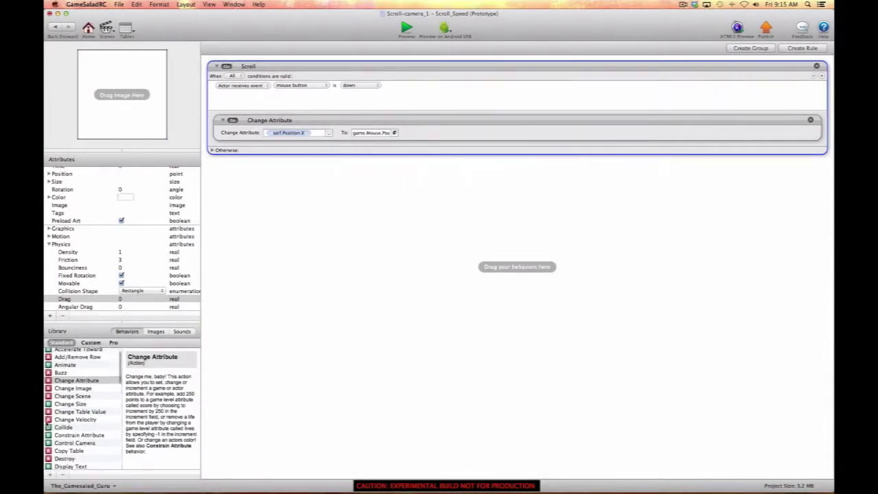
left_click(49, 428)
left_click_drag(49, 427, 263, 157)
left_click(333, 168)
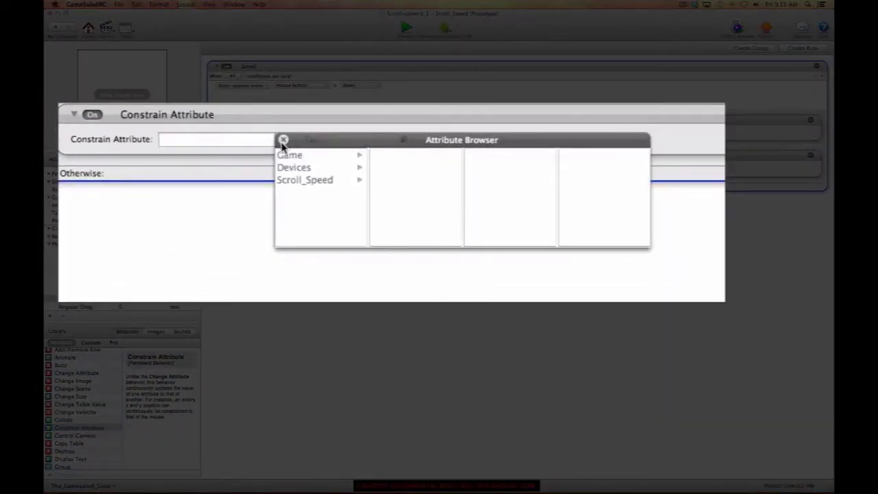
left_click(302, 181)
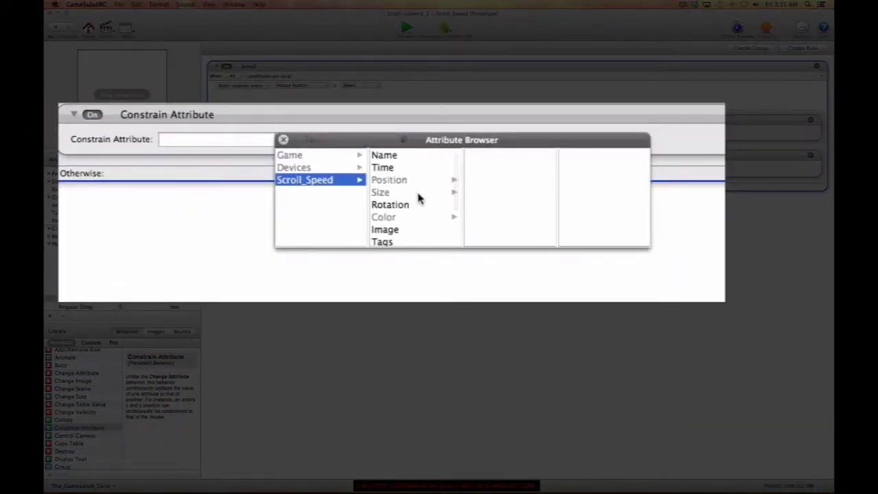
scroll(418, 197, "down", 1)
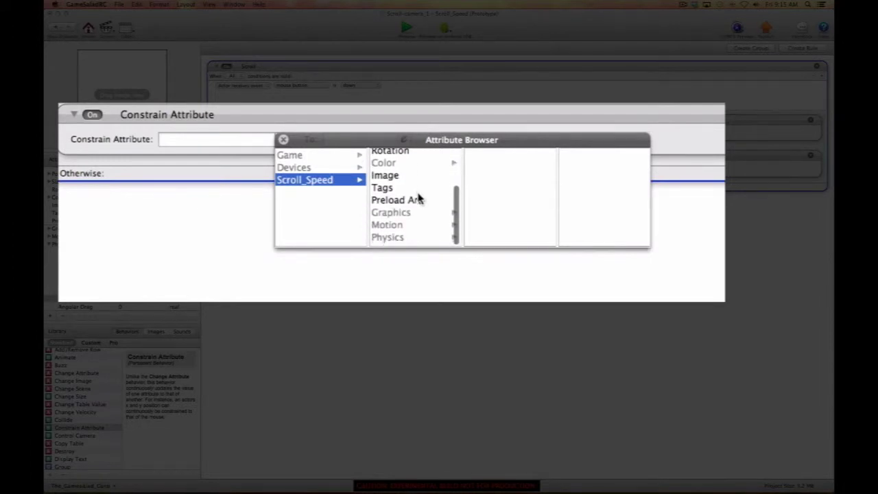
scroll(384, 233, "up", 1)
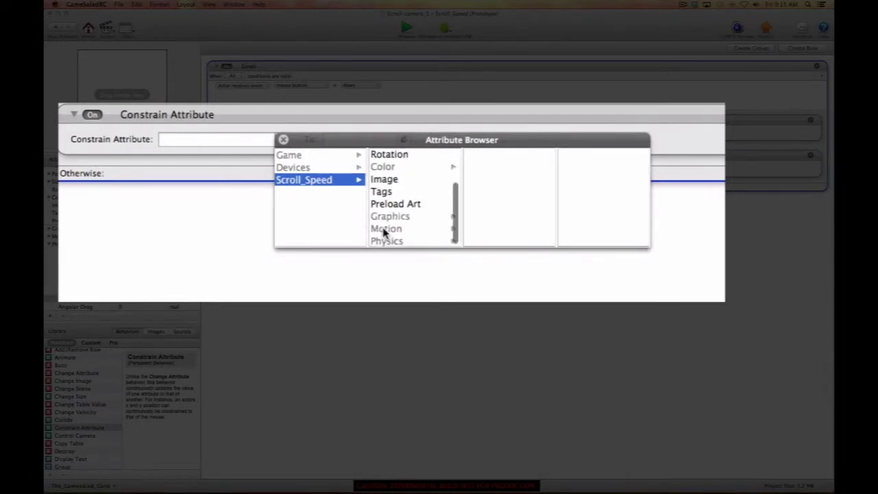
left_click(384, 231)
left_click(484, 156)
left_click(564, 157)
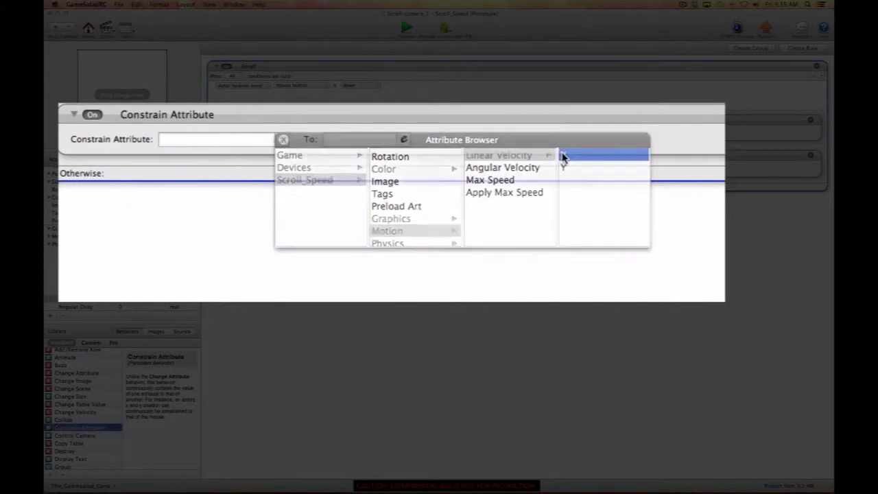
- Set the Constrain Attribute expression to 10*(game.Mouse.Position.X - self.Position.X)
left_click(404, 140)
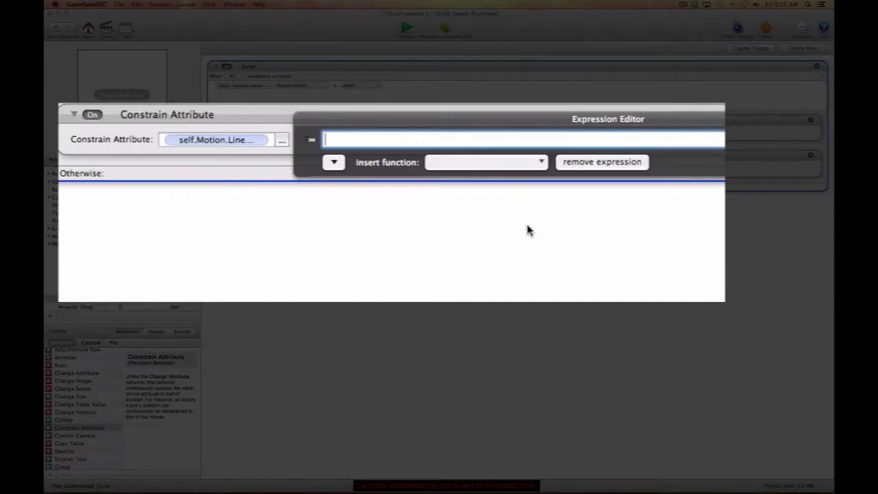
type("10*")
left_click(334, 165)
left_click(334, 196)
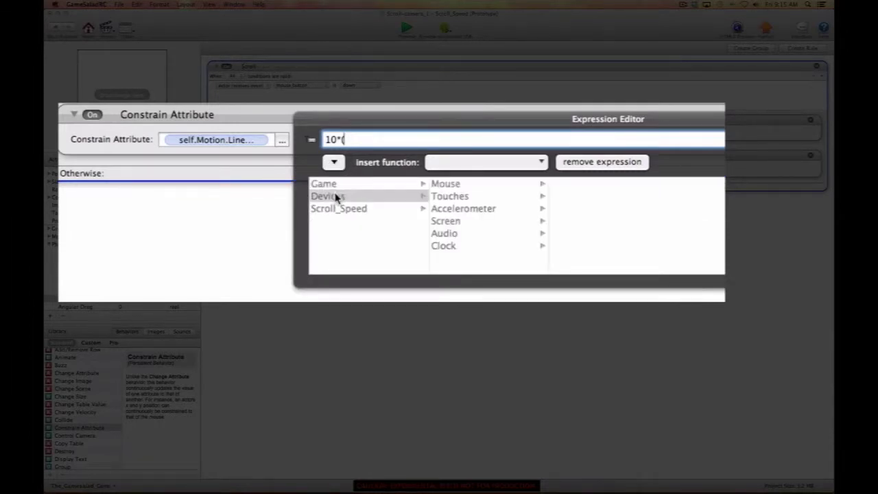
left_click(439, 185)
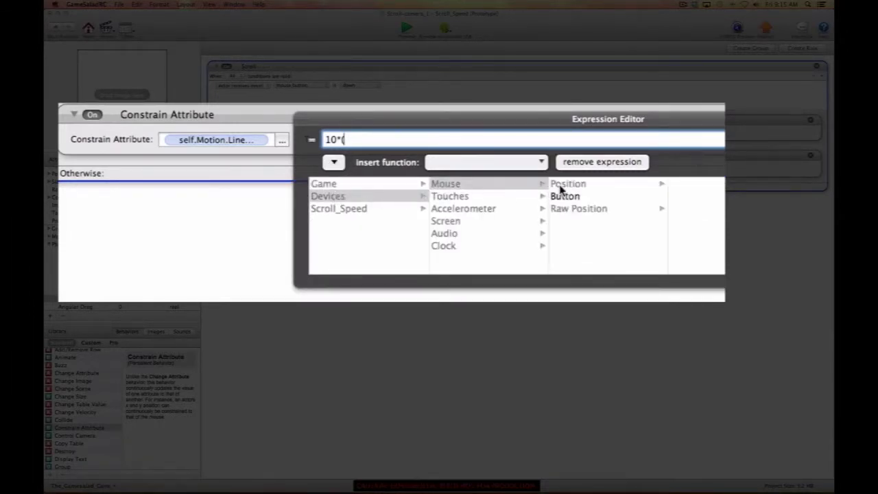
left_click(561, 187)
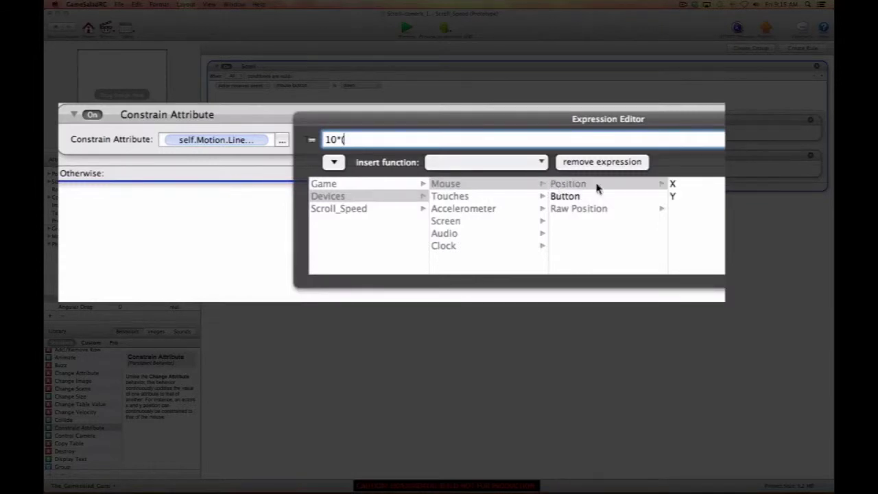
left_click(673, 185)
type("-")
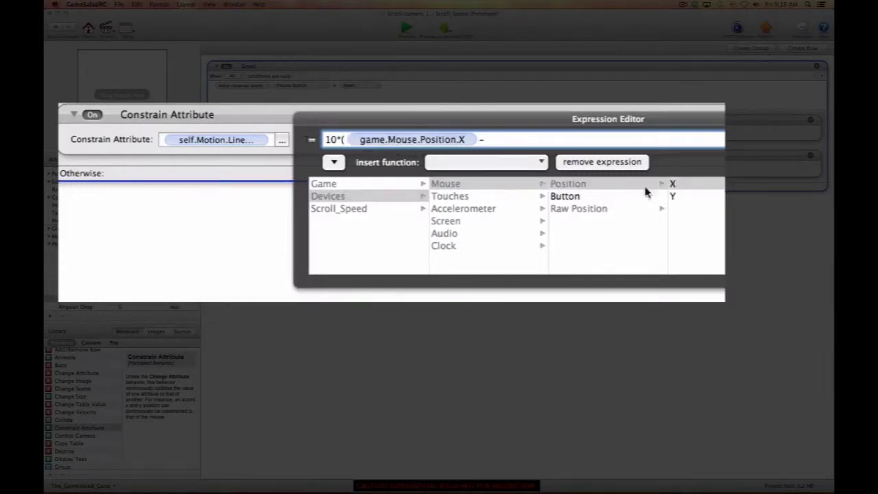
left_click(351, 210)
left_click(467, 209)
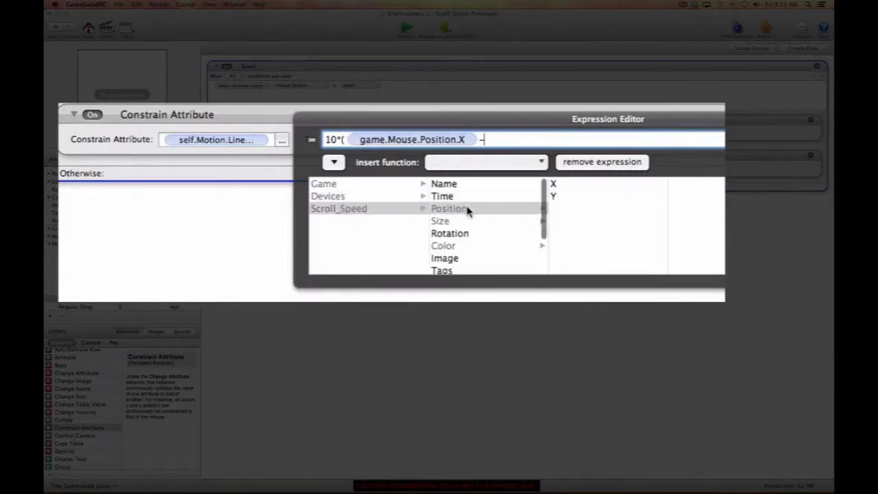
left_click(561, 186)
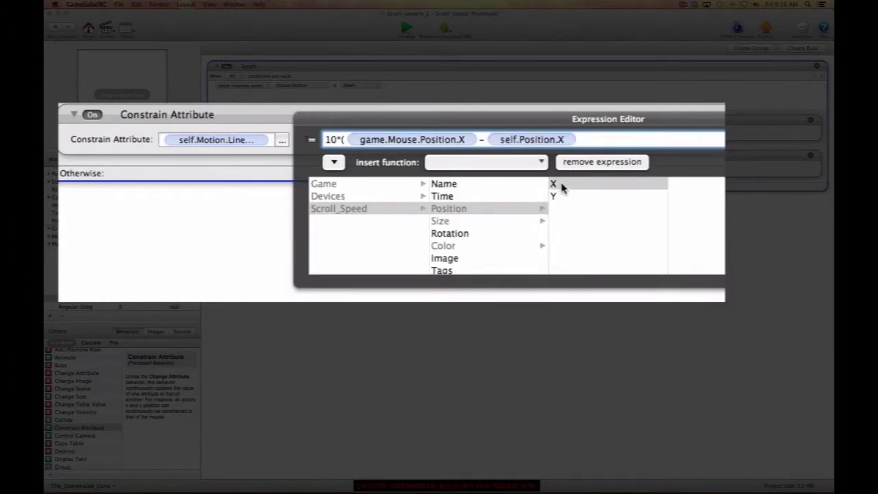
type(")")
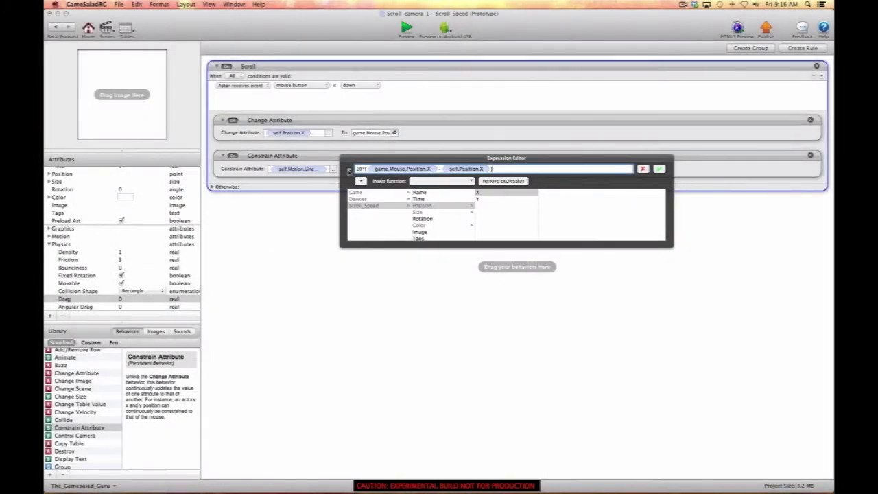
double_click(359, 169)
left_click(659, 168)
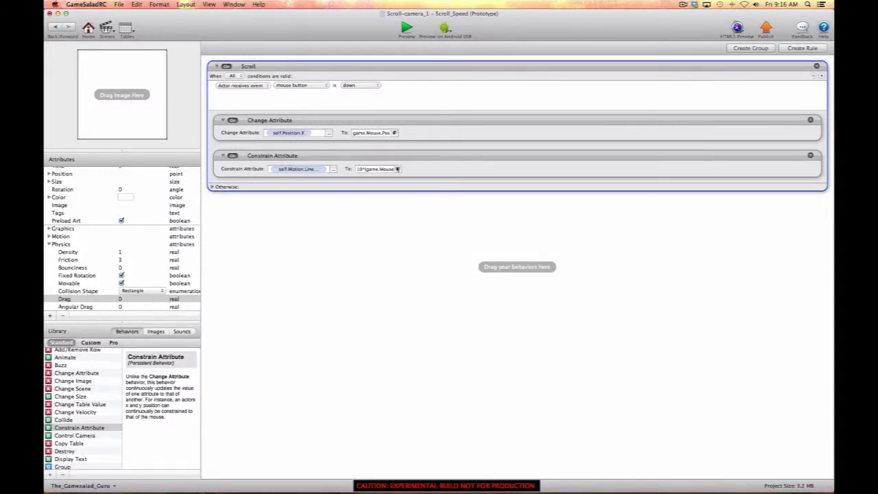
- Add a Constrain Attribute behavior to the Scroll rule's Otherwise section and target the actor's own Motion Linear Velocity X
left_click(271, 172)
left_click(212, 186)
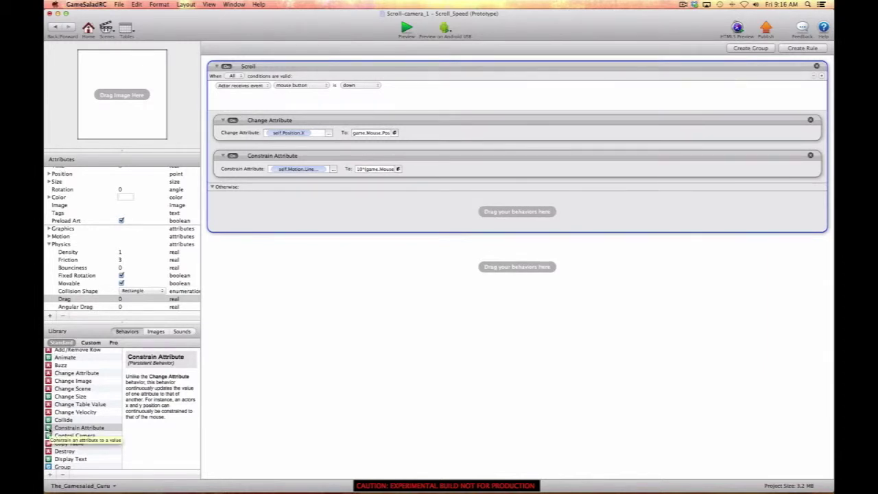
left_click(50, 428)
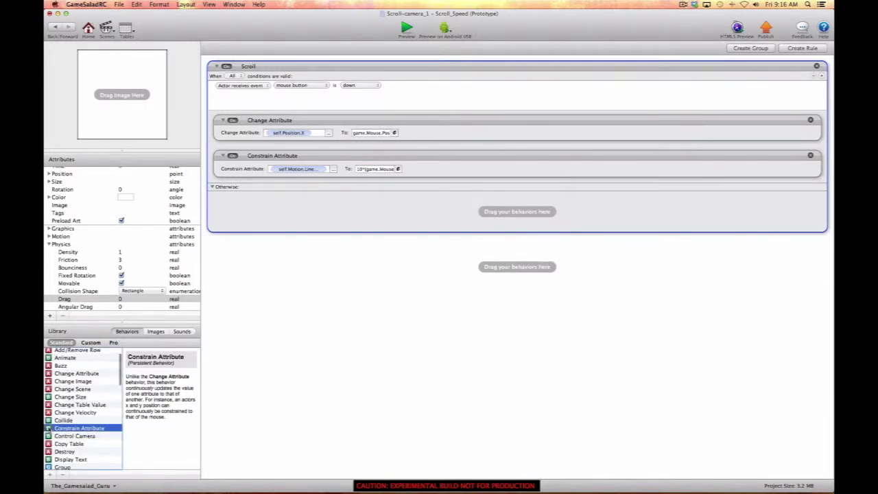
left_click_drag(49, 428, 295, 206)
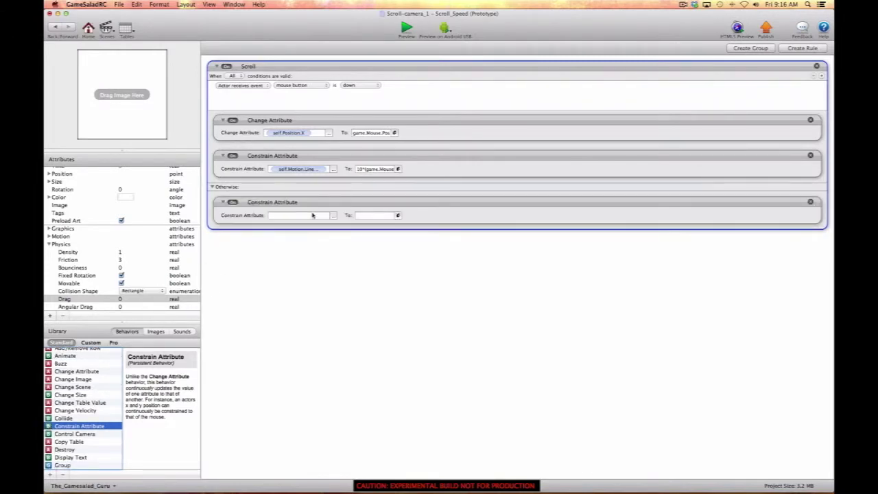
left_click(332, 215)
left_click(339, 236)
scroll(363, 254, "down", 3)
left_click(367, 271)
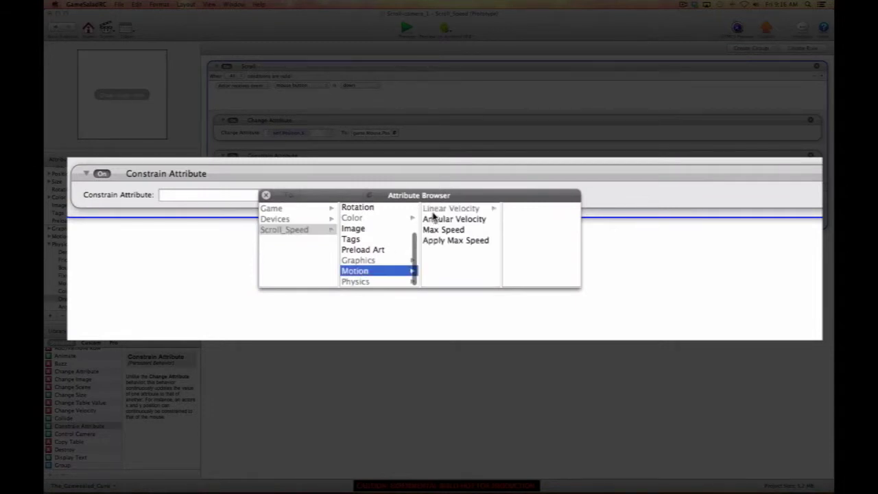
left_click(432, 208)
left_click(507, 209)
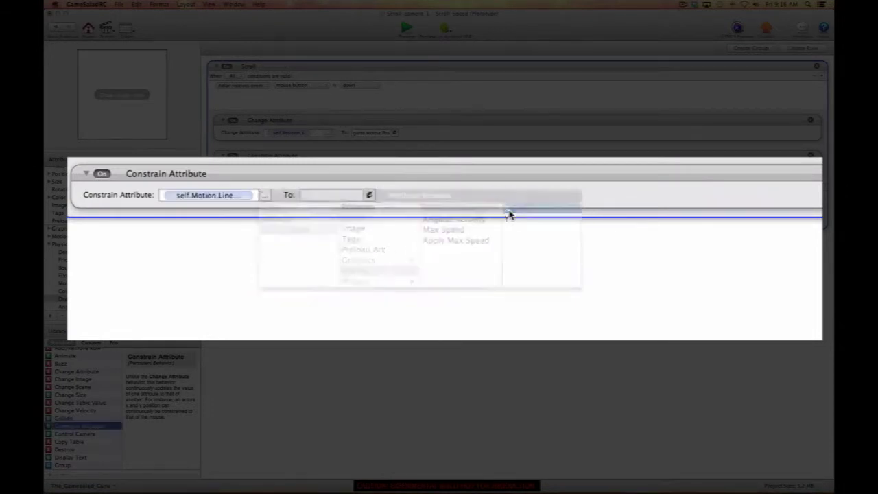
- Set the Otherwise section's Constrain Attribute expression to self.Motion.Linear Velocity.X*.95
left_click(369, 194)
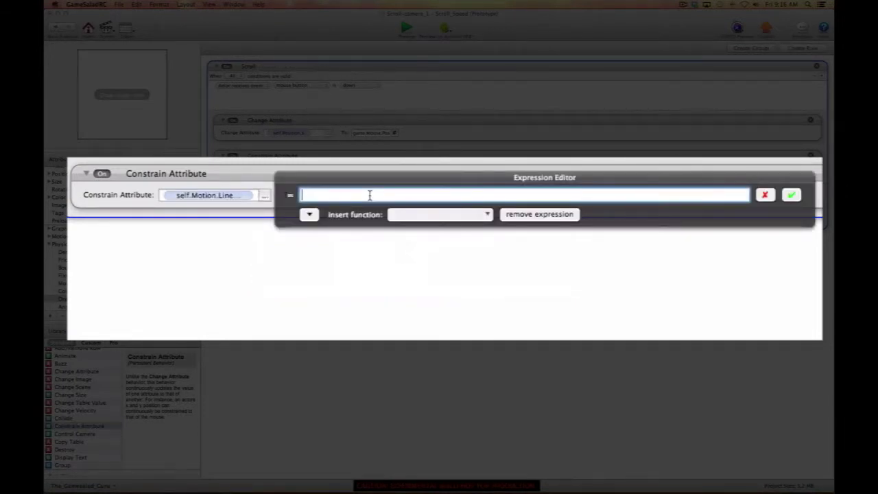
left_click(310, 214)
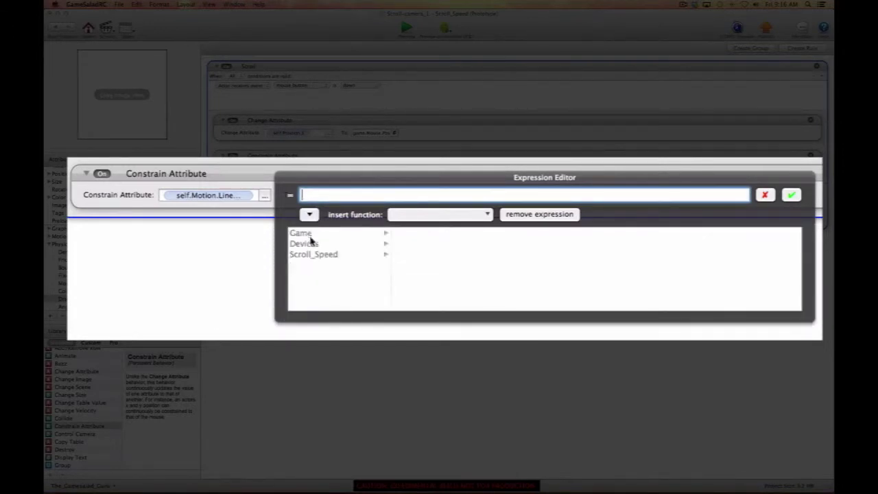
left_click(317, 256)
scroll(428, 276, "down", 3)
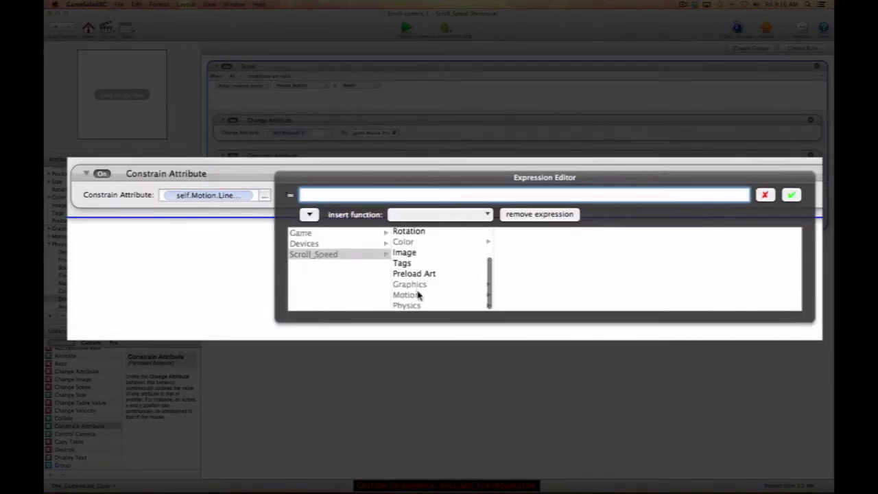
left_click(419, 295)
left_click(521, 233)
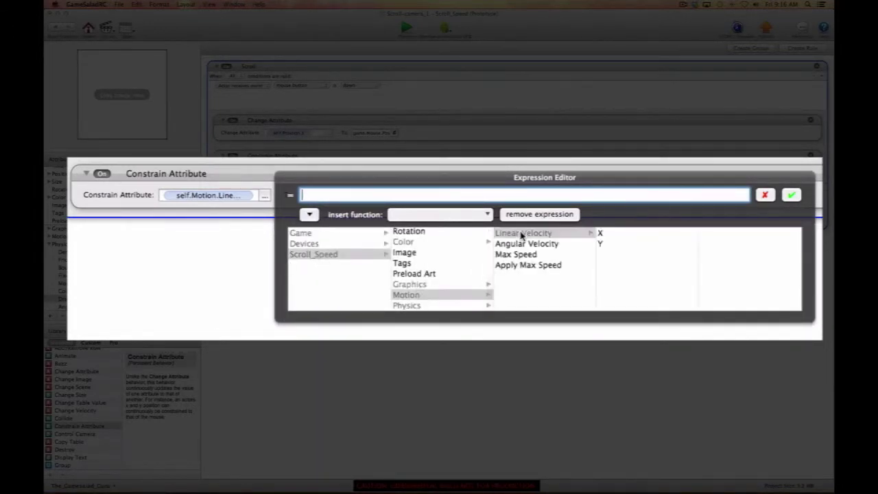
left_click(601, 234)
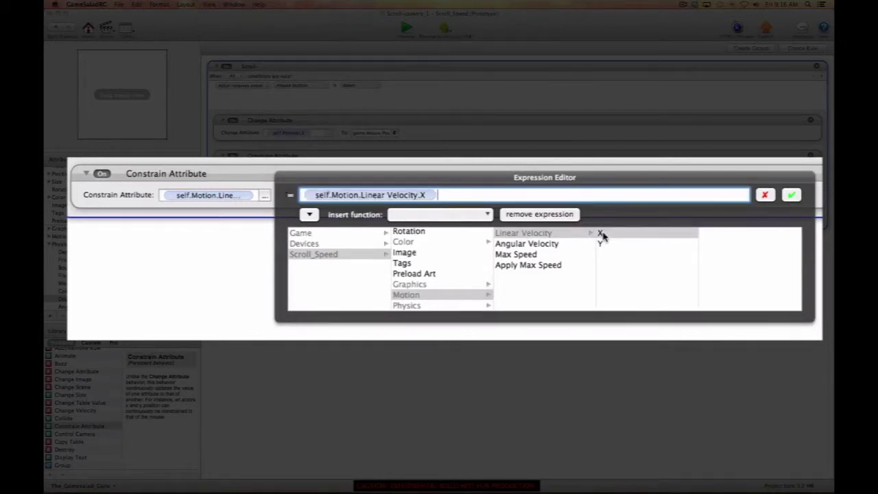
type("*.95")
left_click(791, 195)
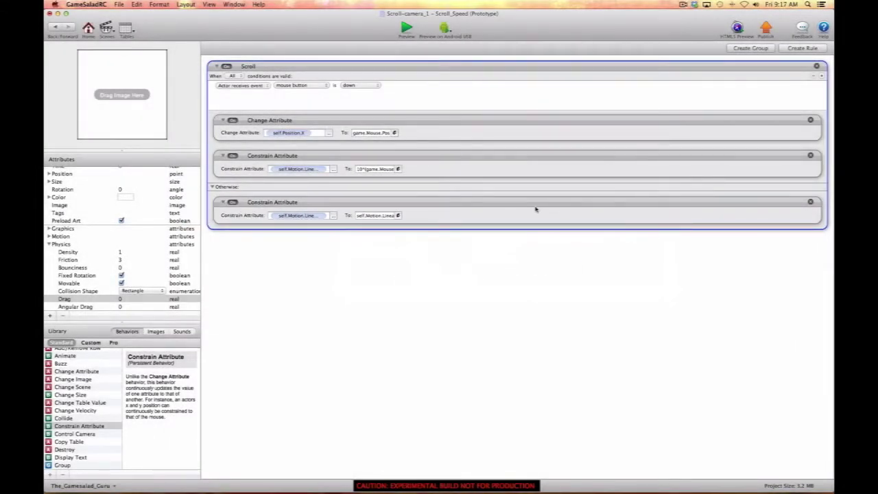
- Collapse the Scroll rule, add a Constrain Attribute behavior below it and target the game's Scroll_Speed attribute
left_click(274, 133)
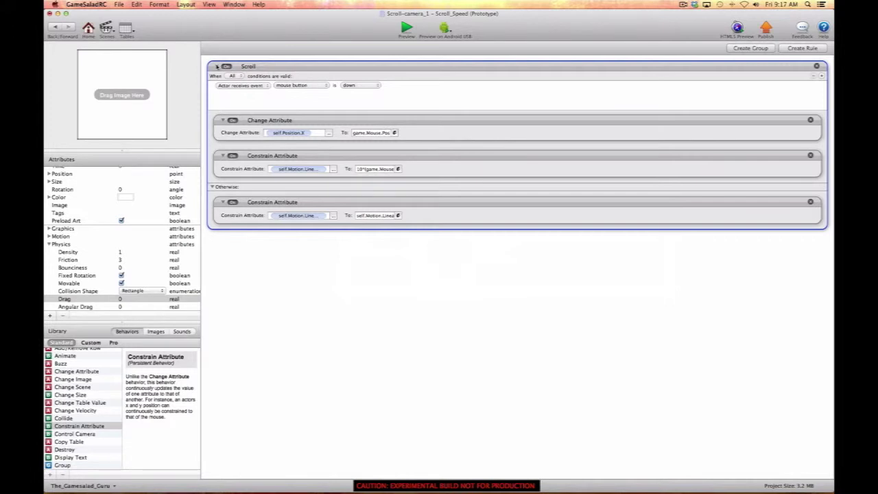
left_click(217, 66)
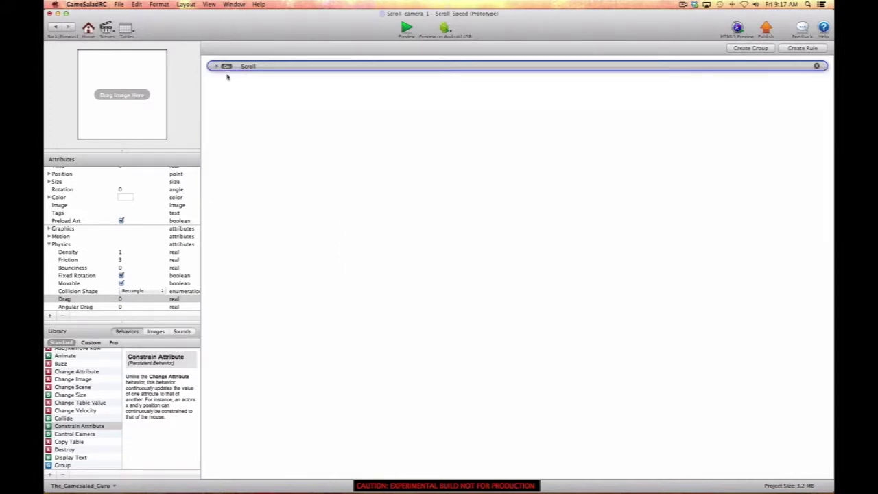
left_click(259, 90)
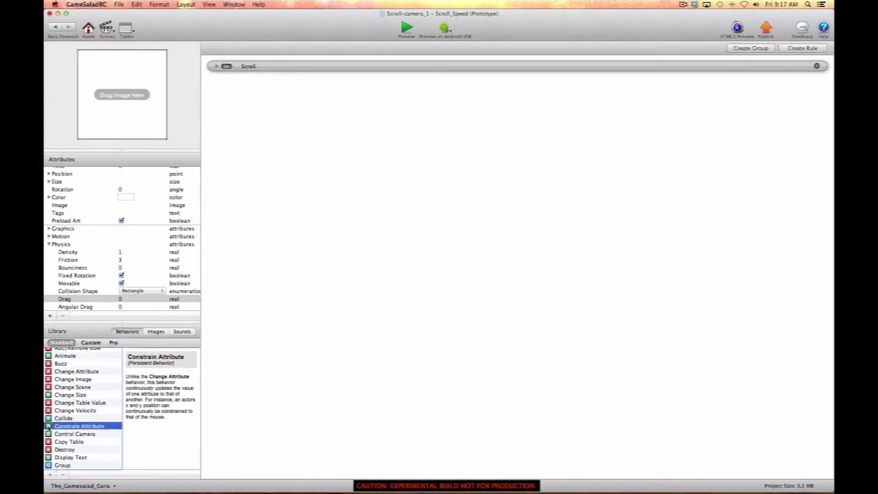
left_click_drag(48, 426, 268, 114)
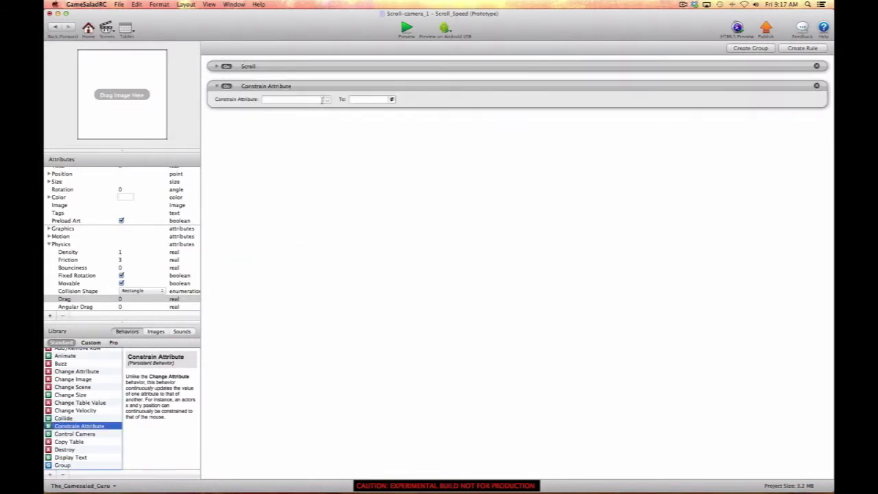
left_click(327, 99)
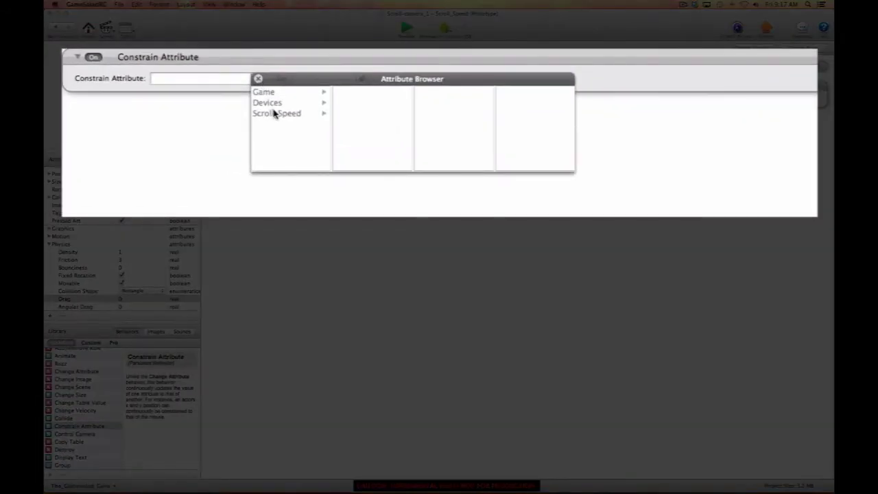
left_click(264, 91)
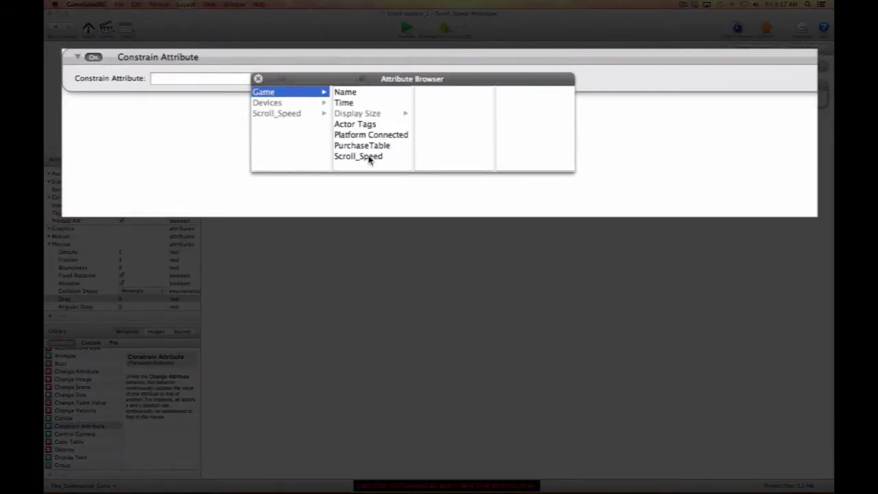
left_click(368, 155)
- Set the new Constrain Attribute expression to the Scroll_Speed actor's own Motion Linear Velocity X
left_click(361, 79)
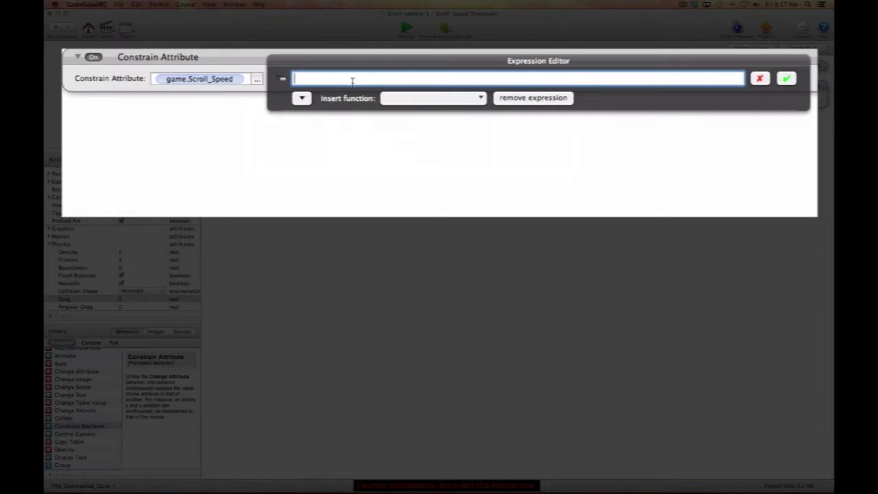
left_click(302, 98)
left_click(304, 138)
scroll(410, 155, "down", 2)
scroll(409, 165, "down", 1)
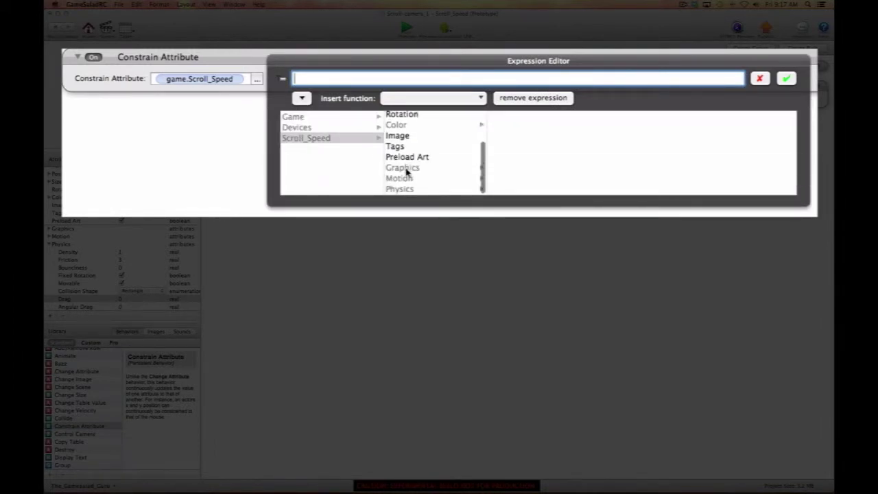
left_click(408, 178)
left_click(514, 117)
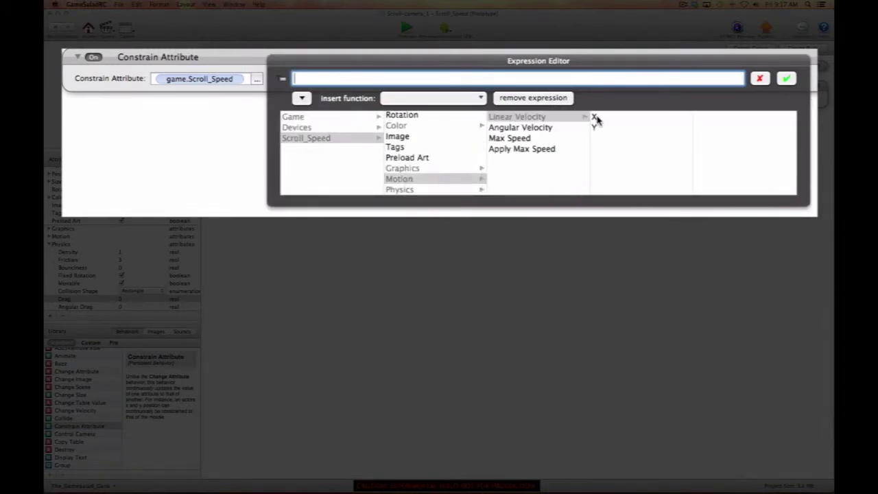
left_click(594, 117)
left_click(786, 78)
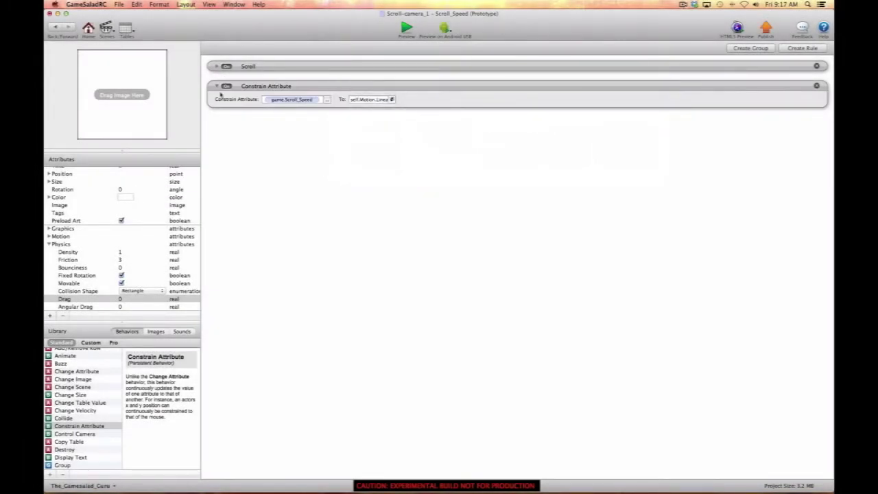
- Open the Camera actor from the scene's actor list, enable Fixed Rotation and set Bounciness to 0 in its physics attributes
left_click(55, 28)
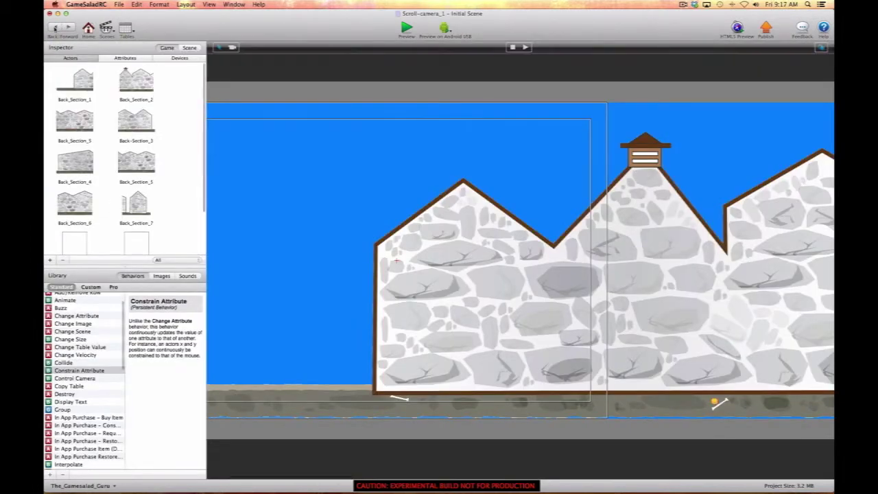
scroll(176, 177, "down", 3)
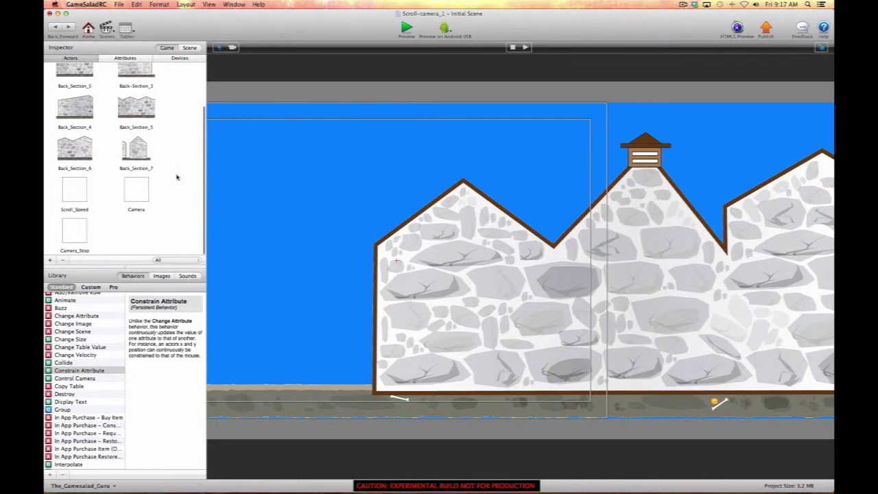
double_click(139, 199)
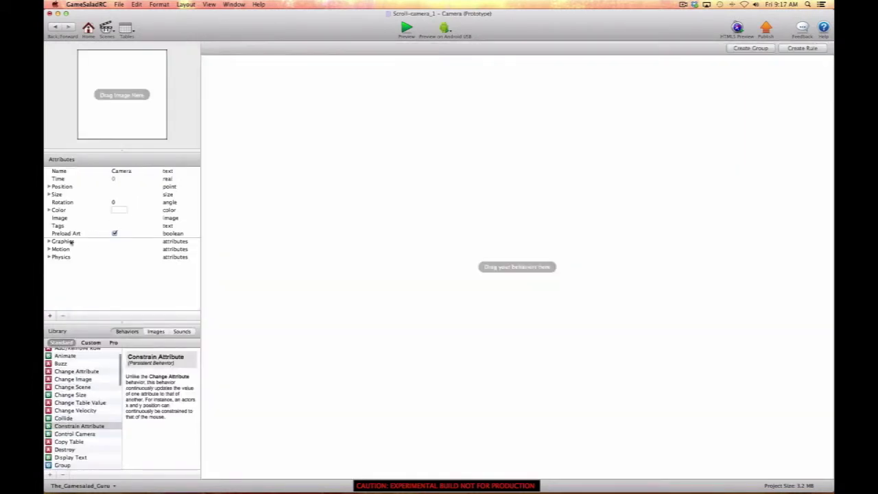
left_click(48, 256)
scroll(105, 268, "down", 1)
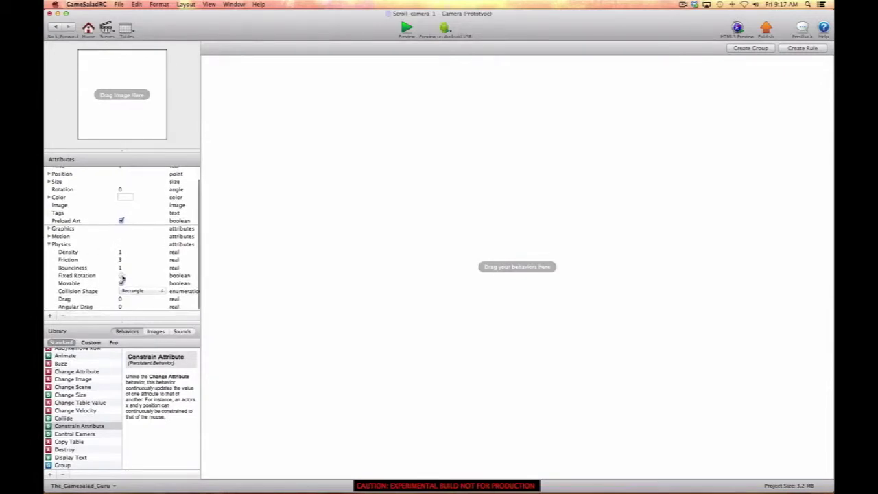
left_click(120, 275)
left_click(121, 267)
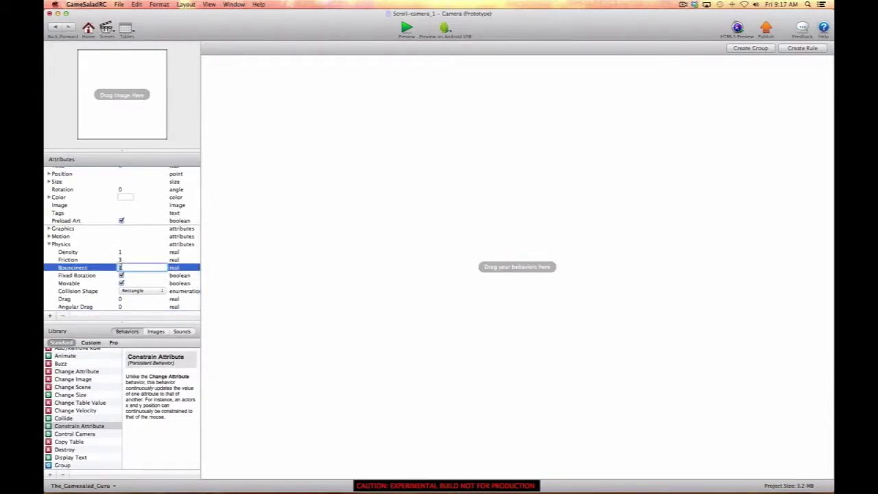
left_click(120, 299)
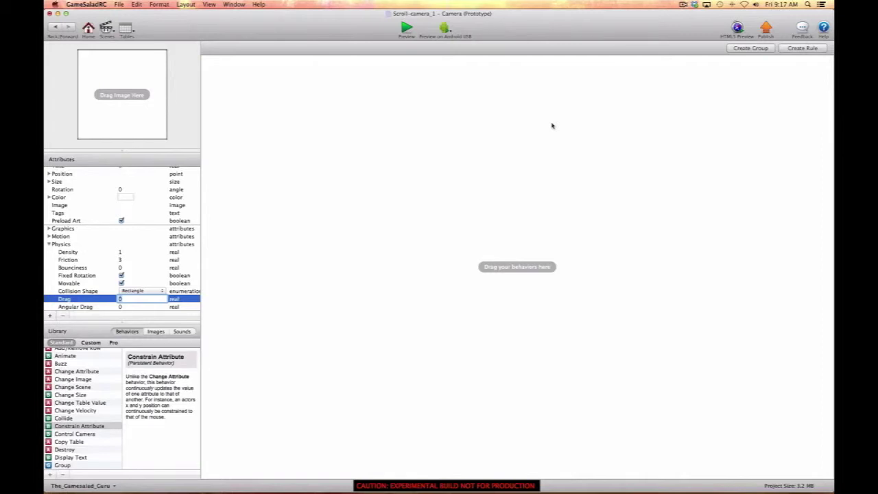
- Add a Collide behavior for actors of type Camera_Stop to the Camera actor, with a Control Camera behavior below it
scroll(96, 381, "up", 2)
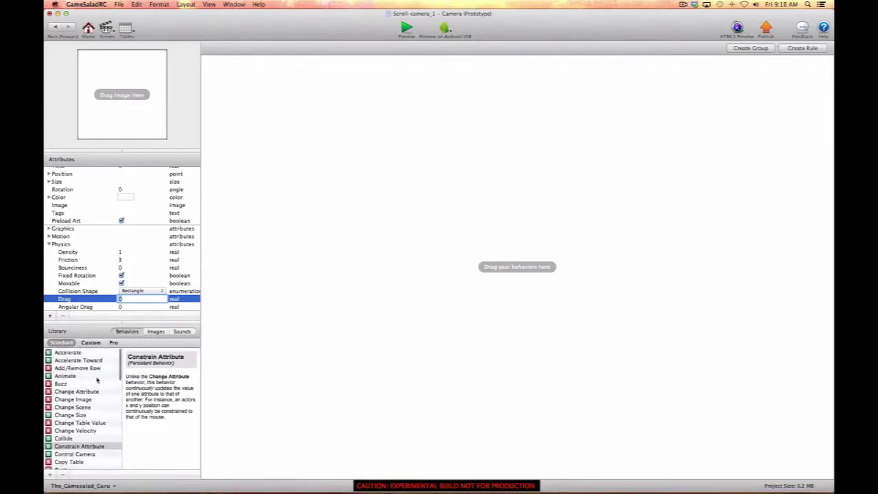
scroll(82, 384, "down", 5)
left_click(63, 395)
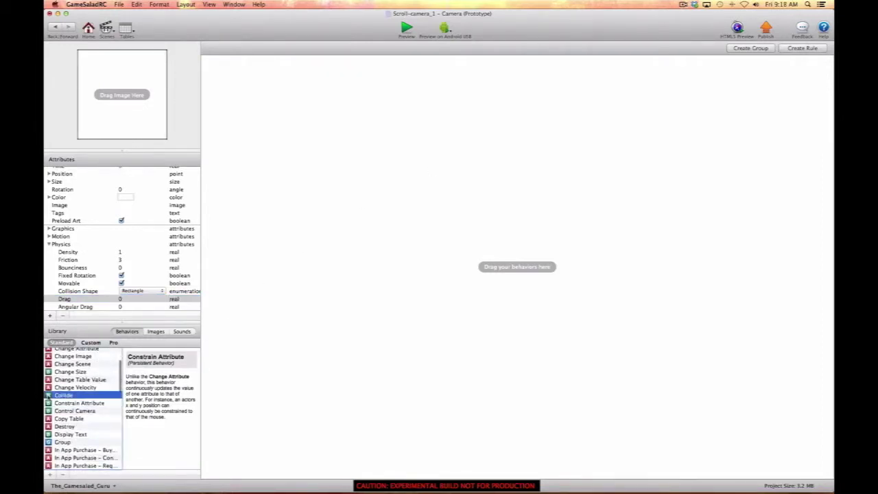
left_click_drag(63, 395, 296, 93)
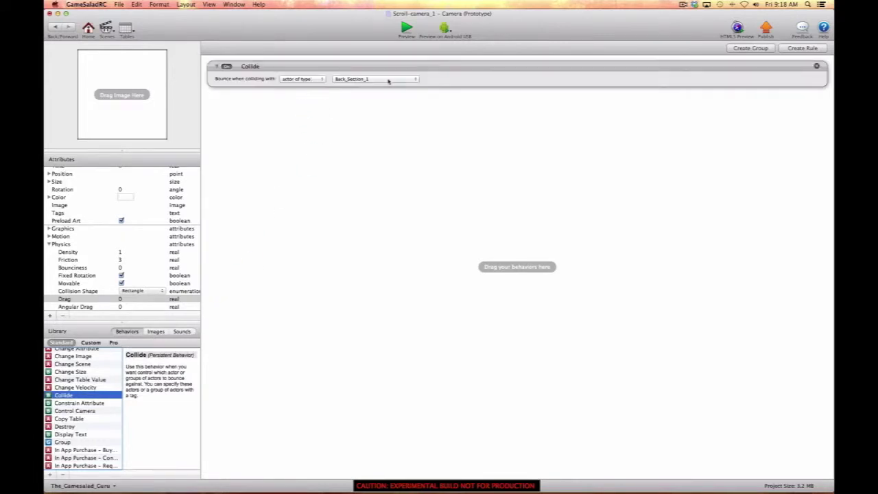
left_click(388, 79)
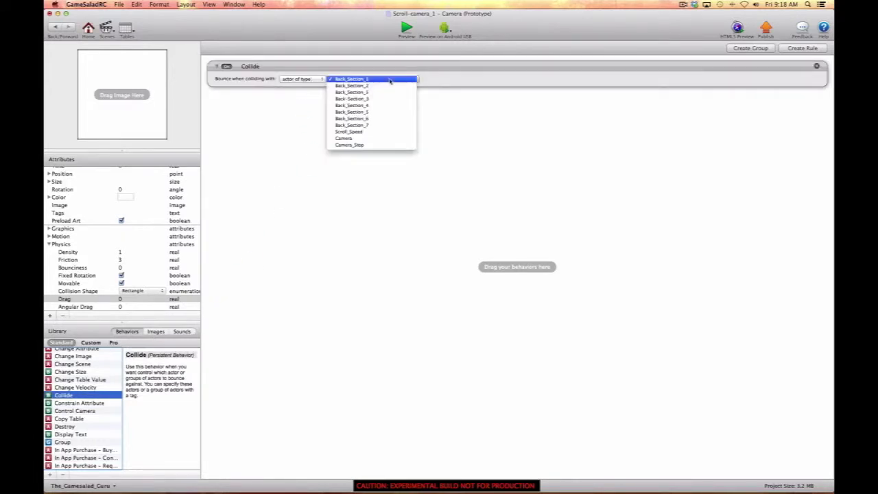
left_click(384, 144)
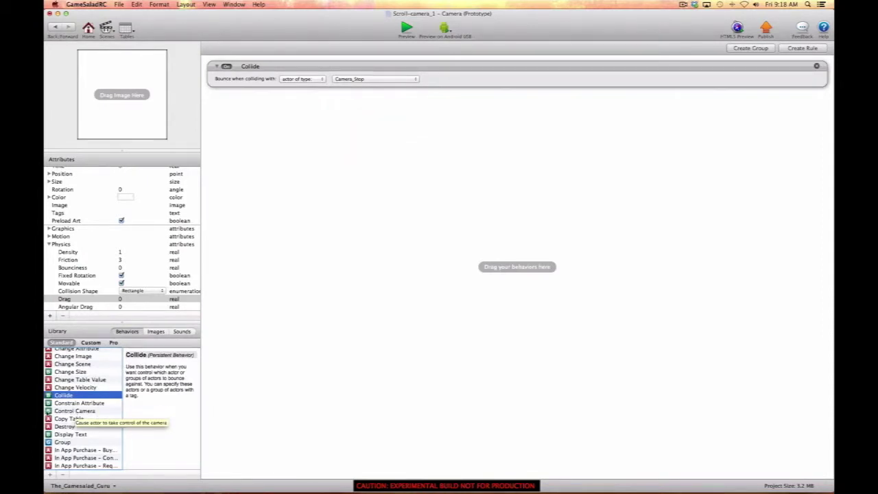
left_click_drag(69, 412, 279, 131)
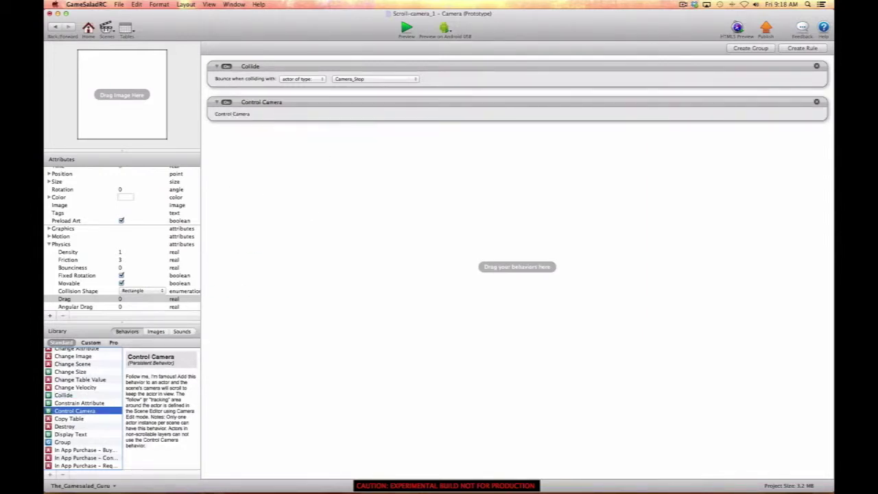
- Add a Constrain Attribute behavior below Control Camera and target the Camera actor's own Motion Linear Velocity X
scroll(100, 431, "down", 1)
scroll(101, 431, "up", 1)
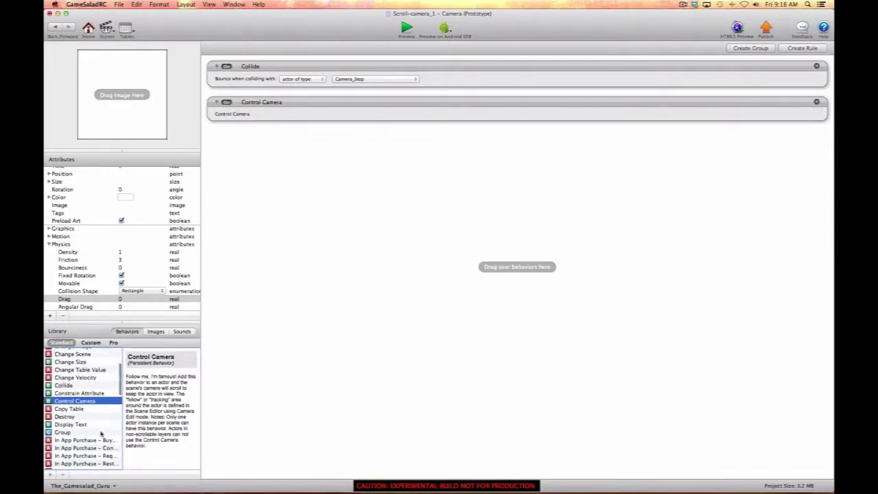
left_click_drag(69, 403, 271, 154)
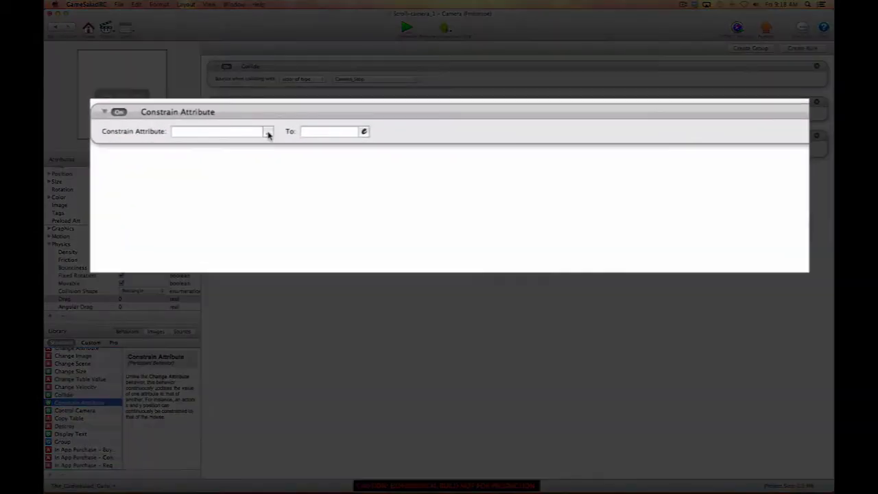
left_click(327, 150)
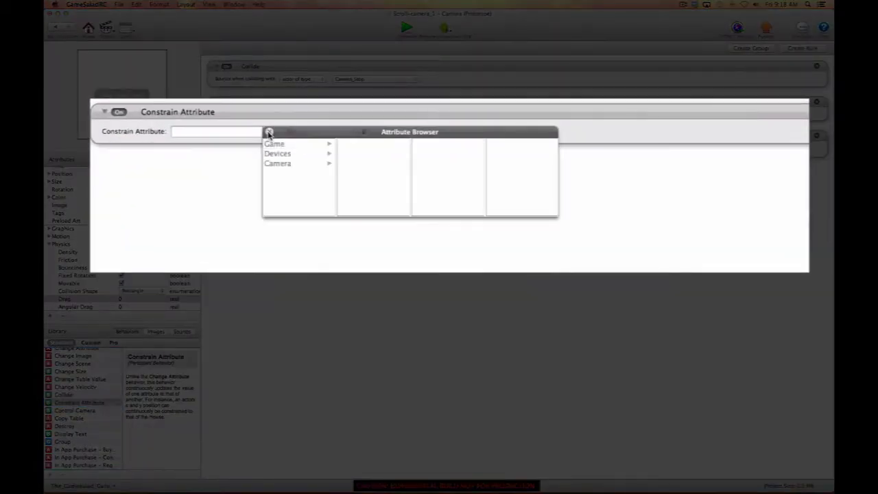
left_click(282, 168)
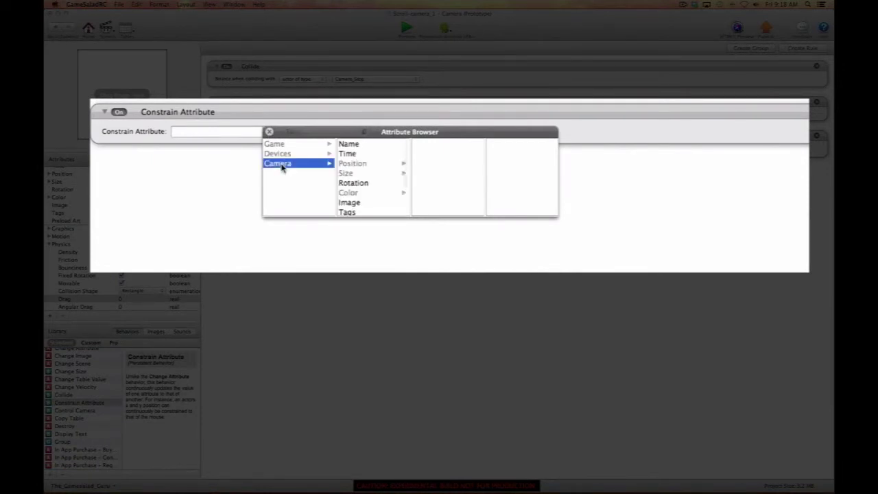
scroll(363, 184, "down", 2)
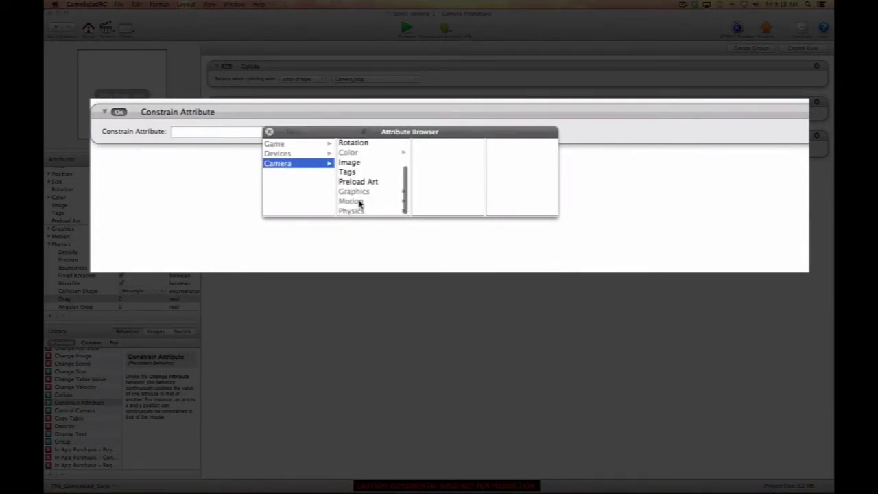
left_click(356, 201)
left_click(428, 144)
double_click(490, 145)
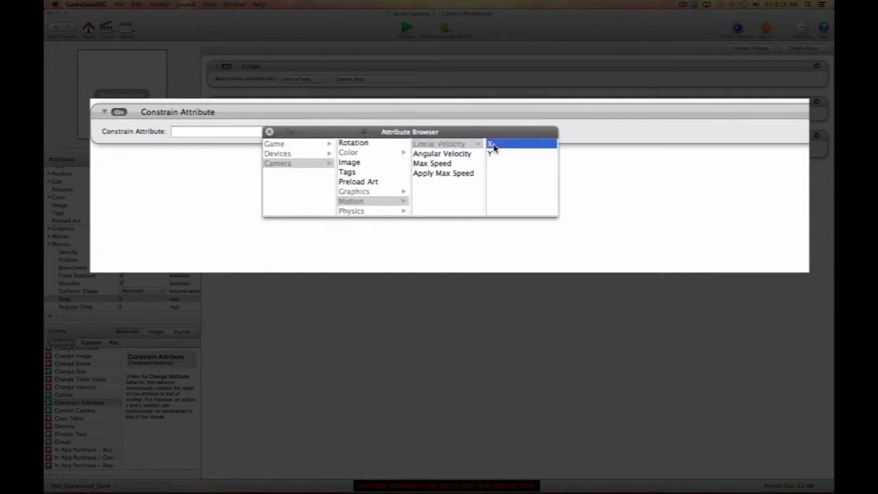
left_click(365, 133)
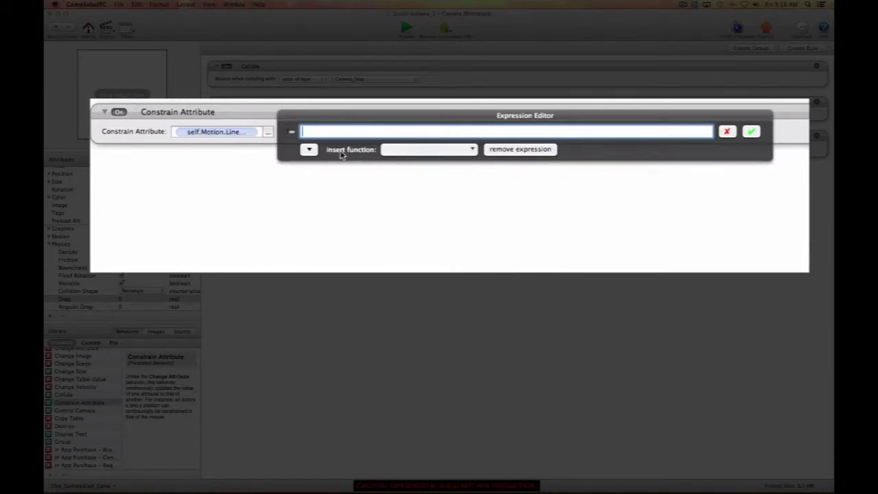
left_click(308, 150)
left_click(310, 166)
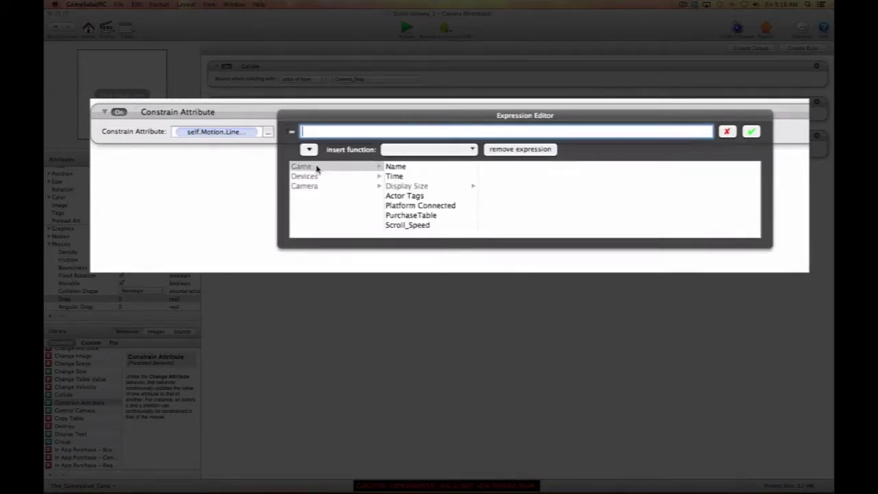
left_click(420, 225)
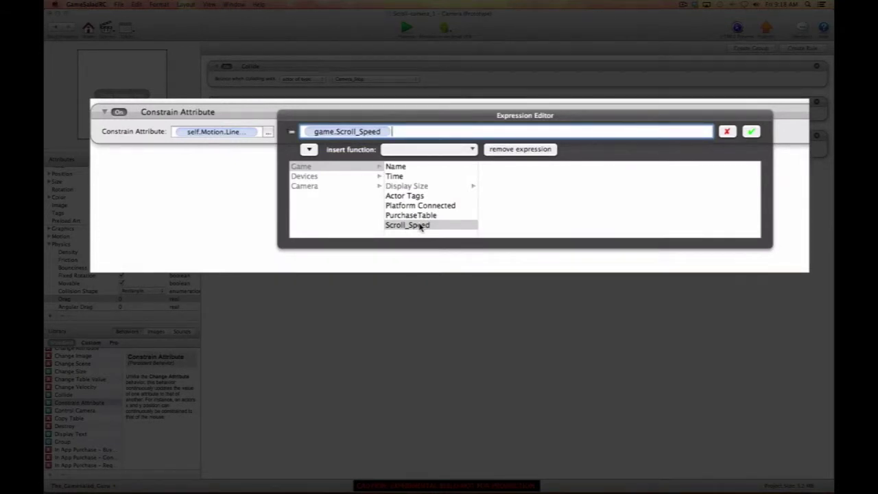
left_click(524, 149)
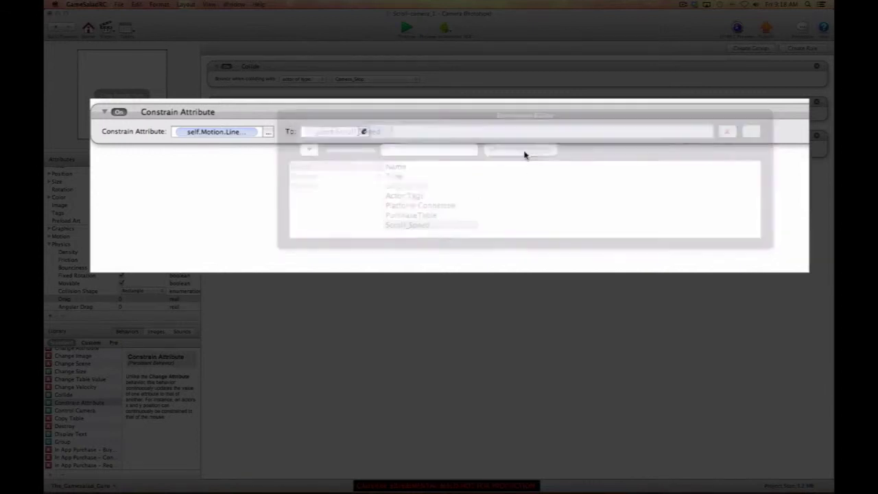
- Constrain the Camera actor's Motion Linear Velocity X to the expression -game.Scroll_Speed and return to the scene
left_click(364, 131)
type("\"")
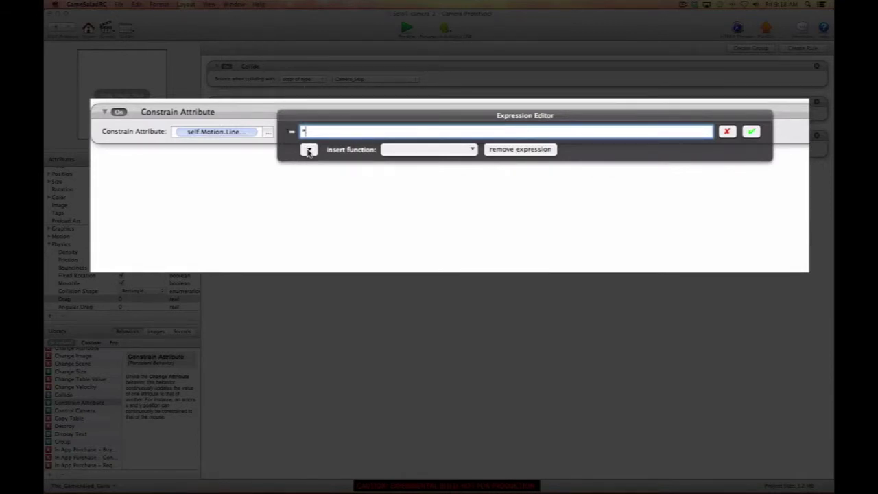
key("BackSpace")
left_click(308, 149)
left_click(306, 188)
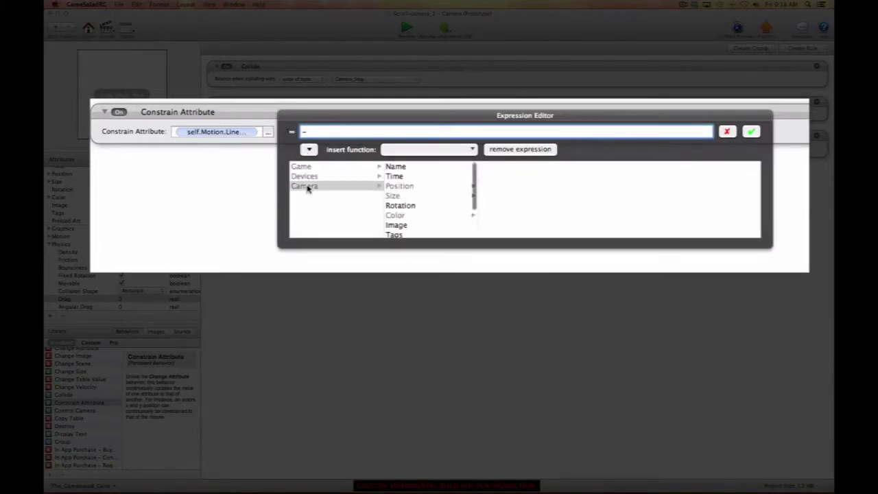
left_click(304, 169)
left_click(423, 227)
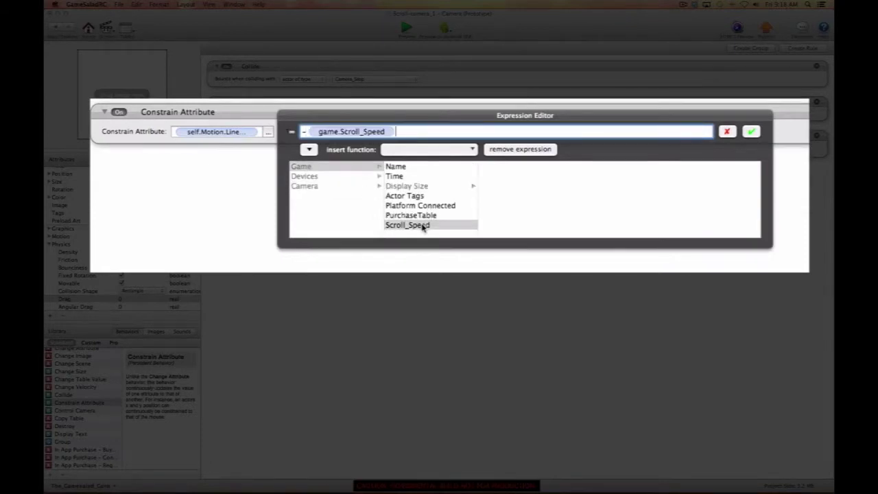
left_click(751, 131)
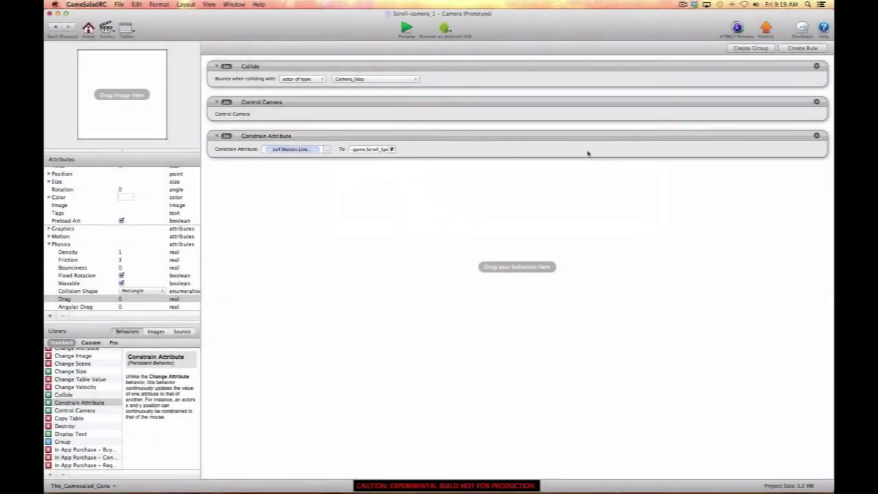
left_click(55, 28)
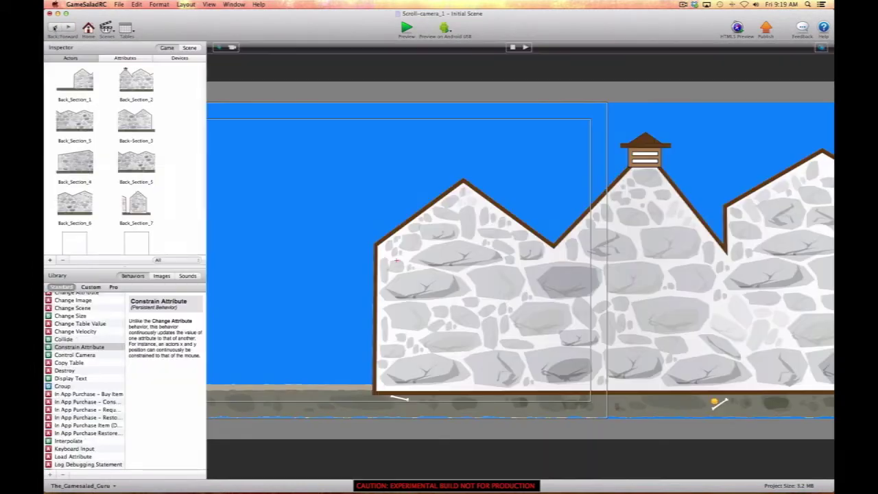
- Open the Camera_Stop actor, turn off Movable and set Bounciness to 0 in its physics attributes
scroll(78, 227, "down", 4)
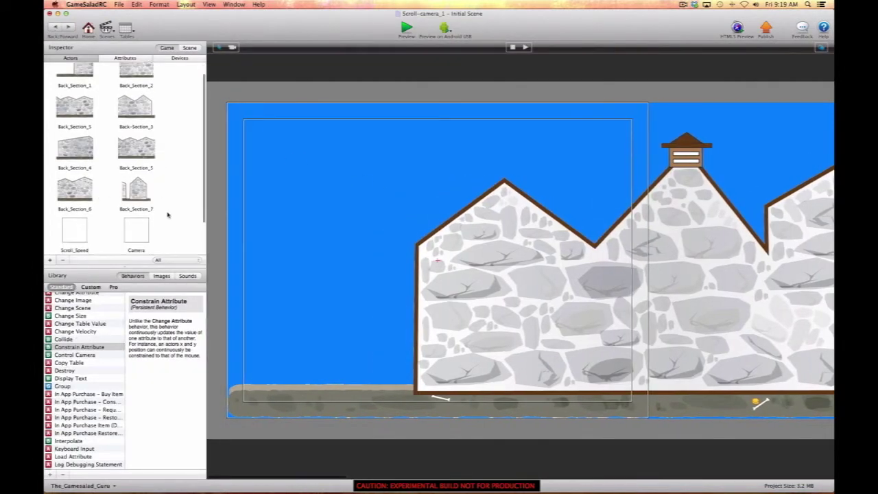
double_click(77, 234)
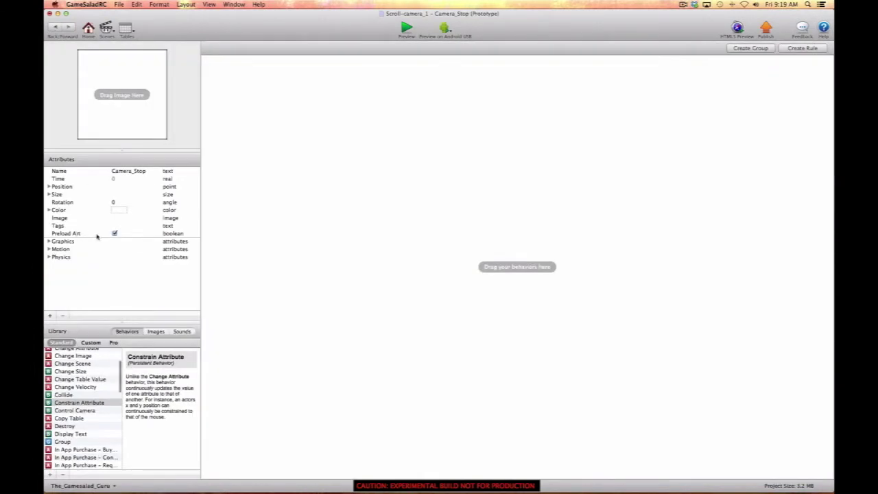
left_click(48, 257)
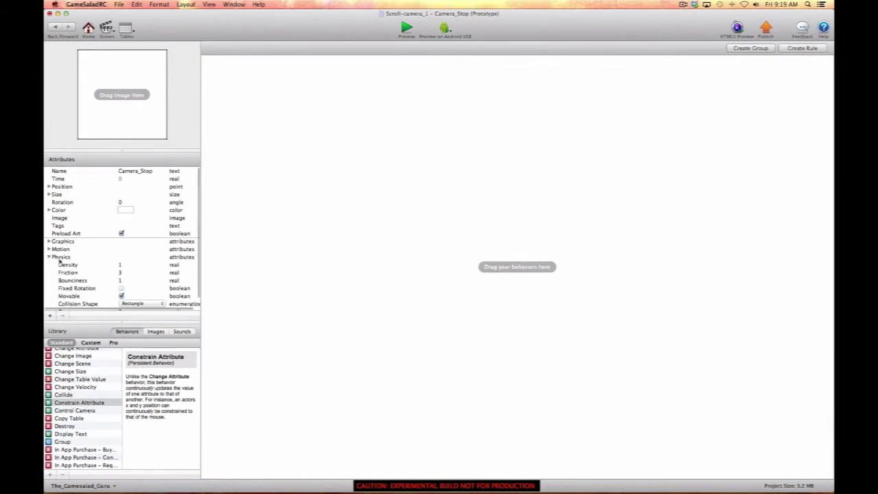
left_click(120, 296)
left_click(121, 281)
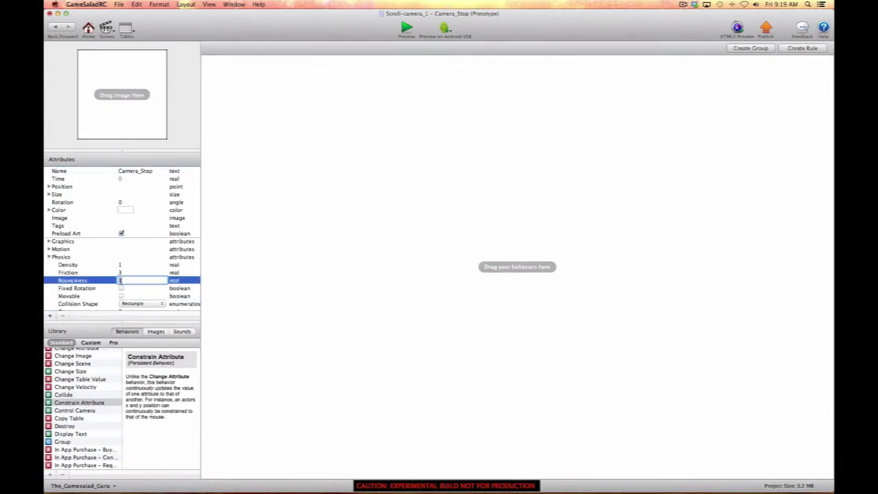
type("0")
key("Tab")
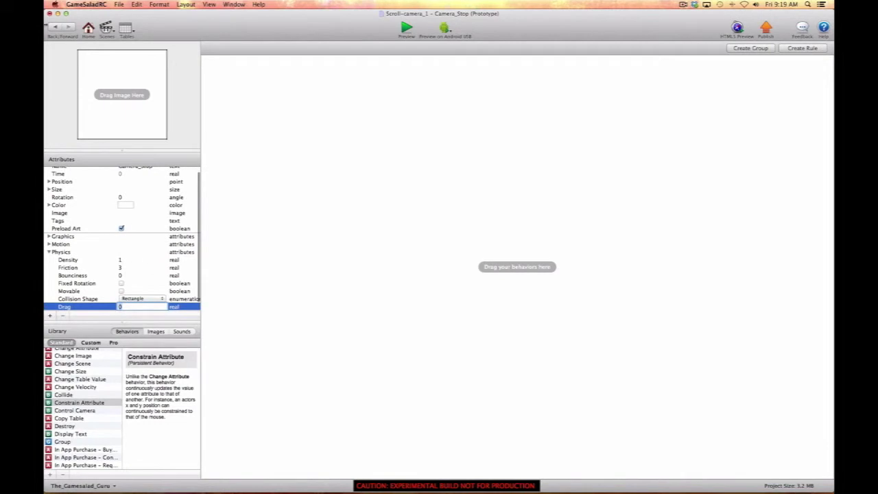
left_click(55, 26)
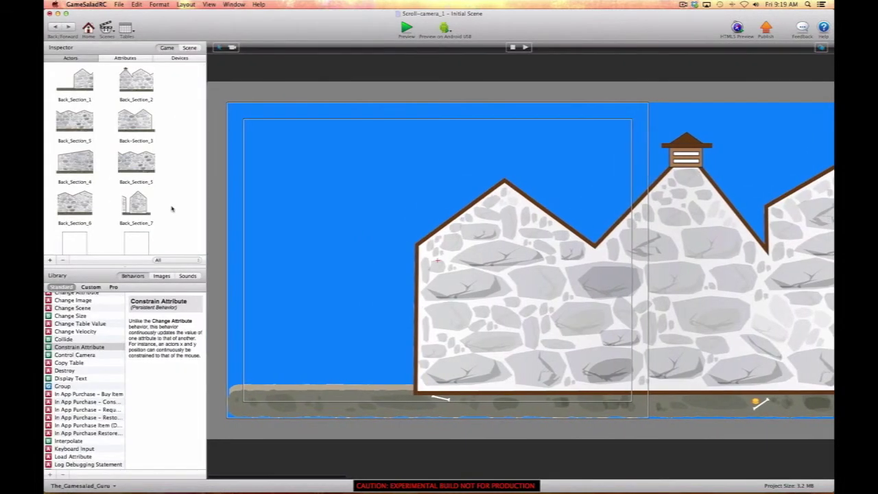
- Select the Background layer and place a Camera_Stop actor as a narrow strip at the scene's left edge, stretched to full scene height
scroll(175, 209, "down", 3)
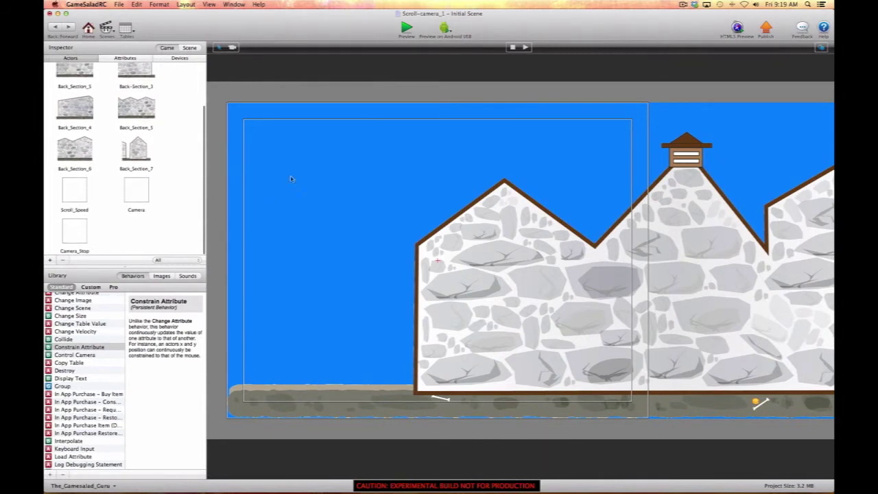
left_click(190, 48)
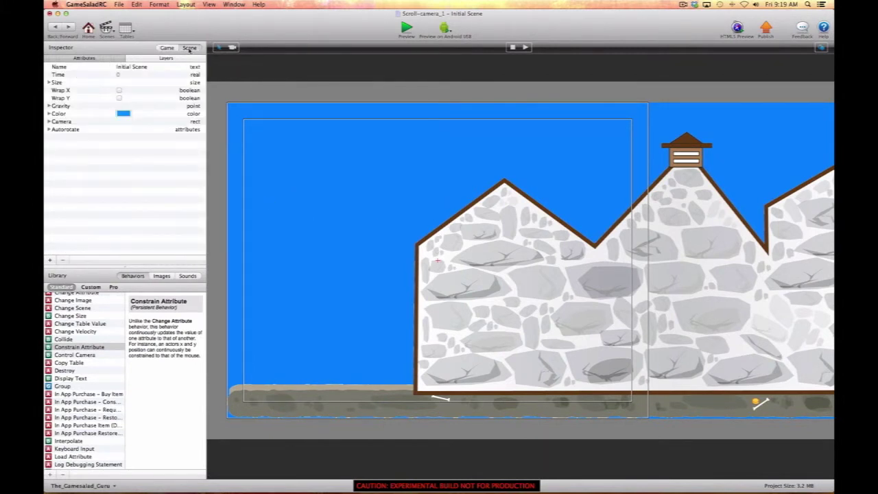
left_click(167, 59)
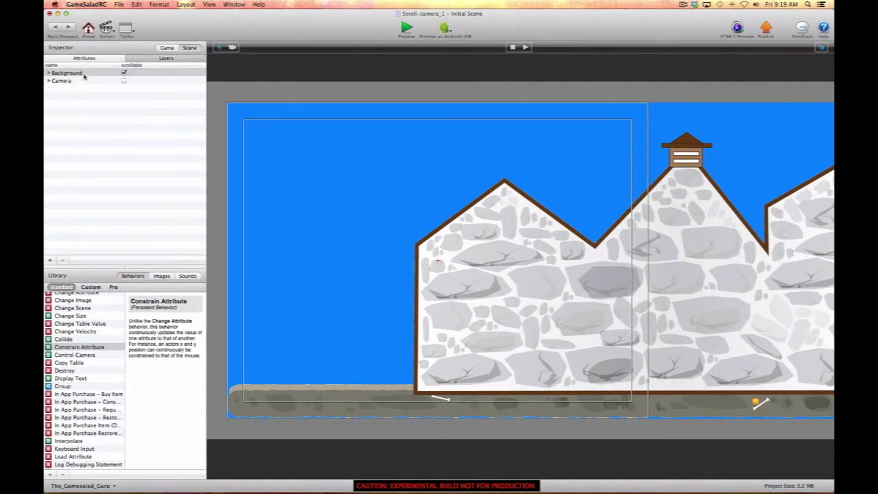
left_click(82, 73)
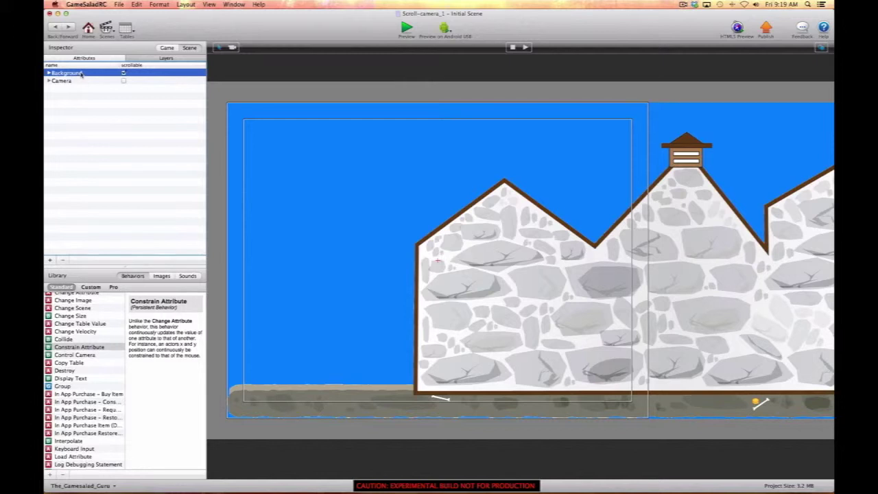
left_click(82, 74)
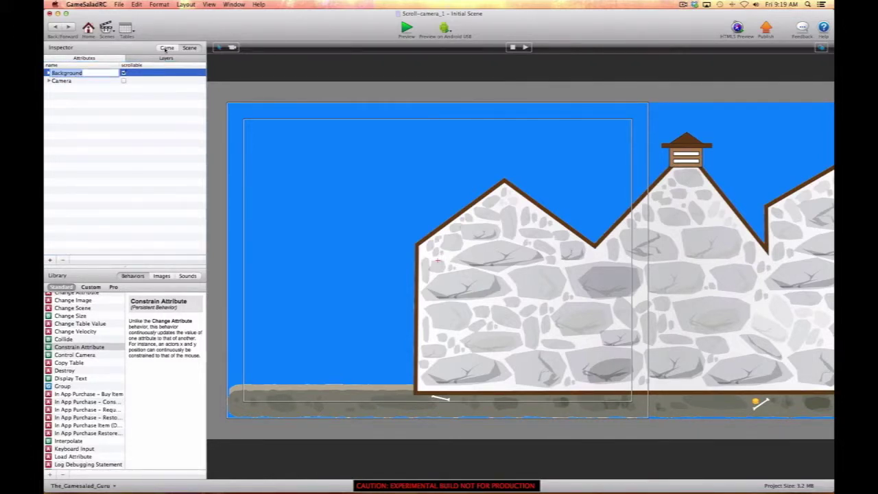
left_click(166, 48)
left_click(75, 233)
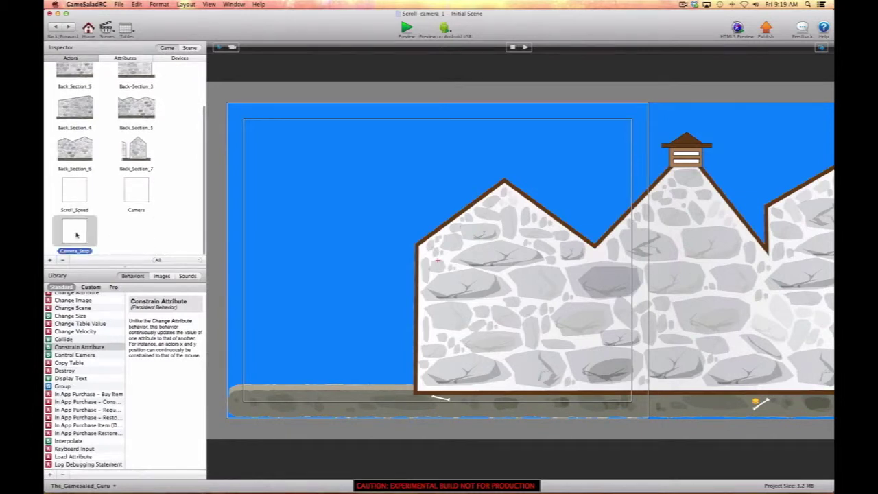
left_click_drag(75, 234, 232, 416)
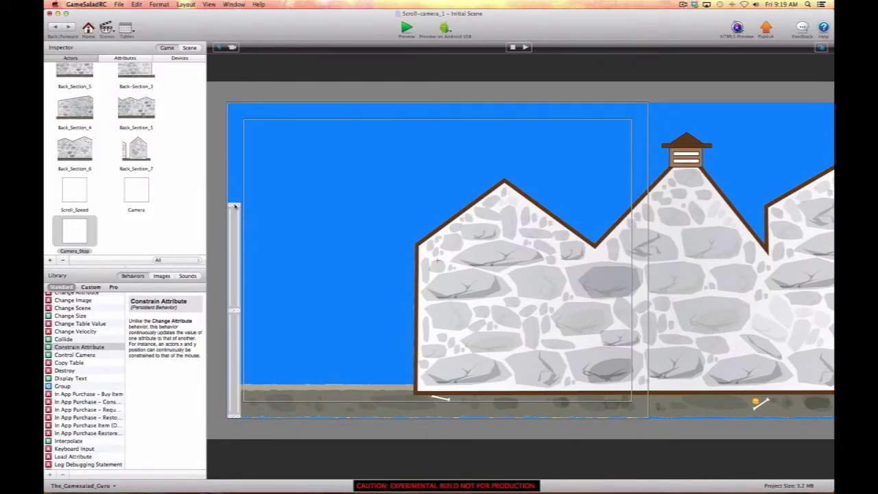
left_click_drag(234, 205, 235, 104)
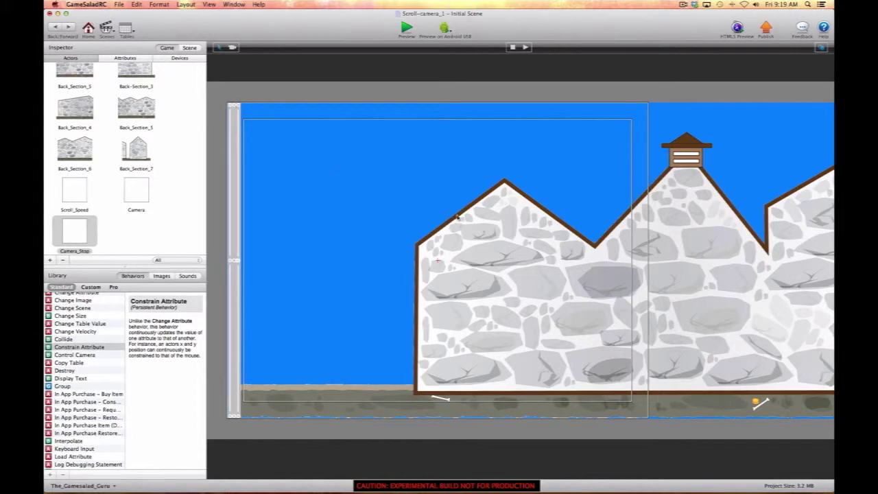
- Place a second Camera_Stop actor at the far right end of the background, stretched to full scene height and narrowed to a strip
key("super+Return")
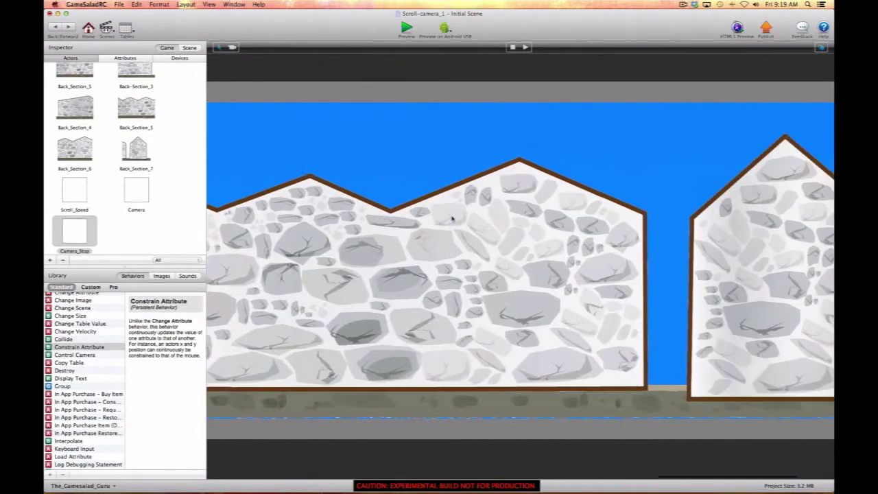
left_click_drag(74, 231, 782, 111)
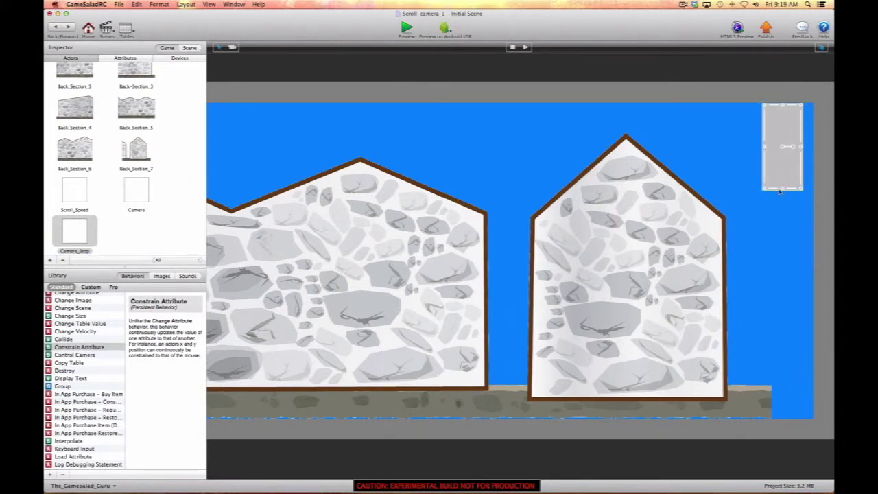
left_click_drag(780, 192, 780, 417)
left_click_drag(802, 261, 780, 254)
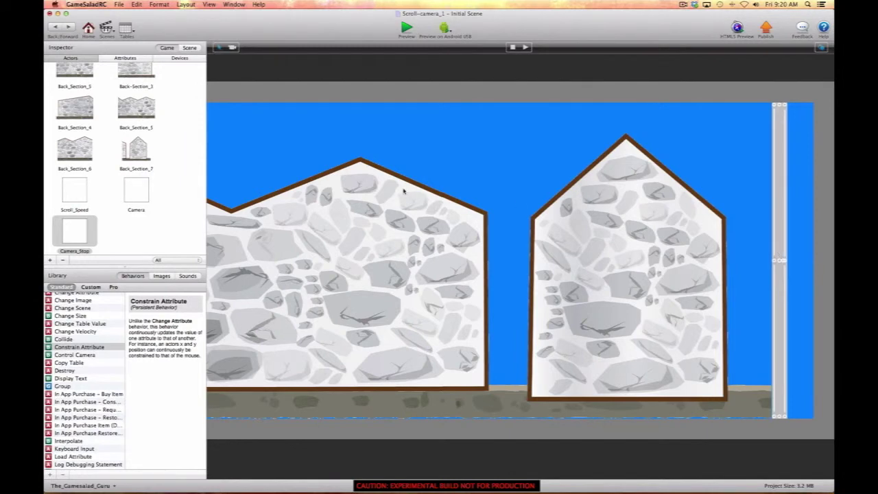
- Place the Camera actor on the Background layer, at the centre of the camera frame
key("super+Return")
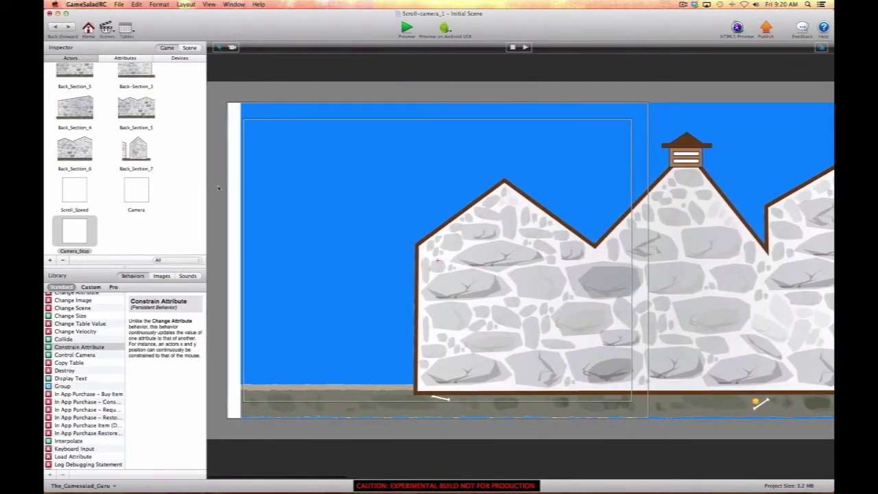
left_click(192, 49)
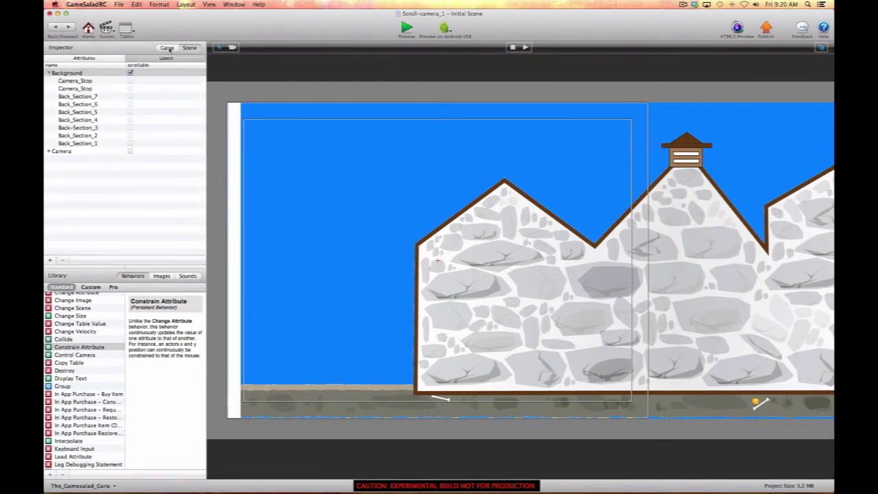
left_click(168, 48)
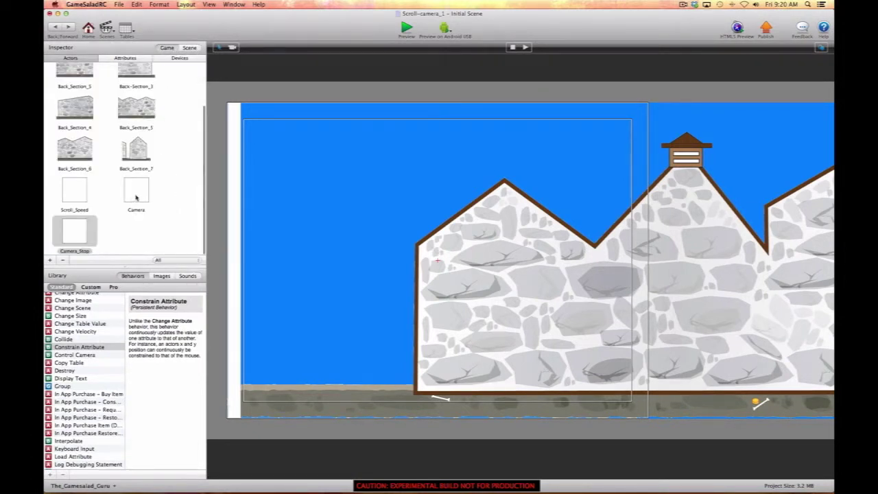
left_click_drag(136, 197, 435, 272)
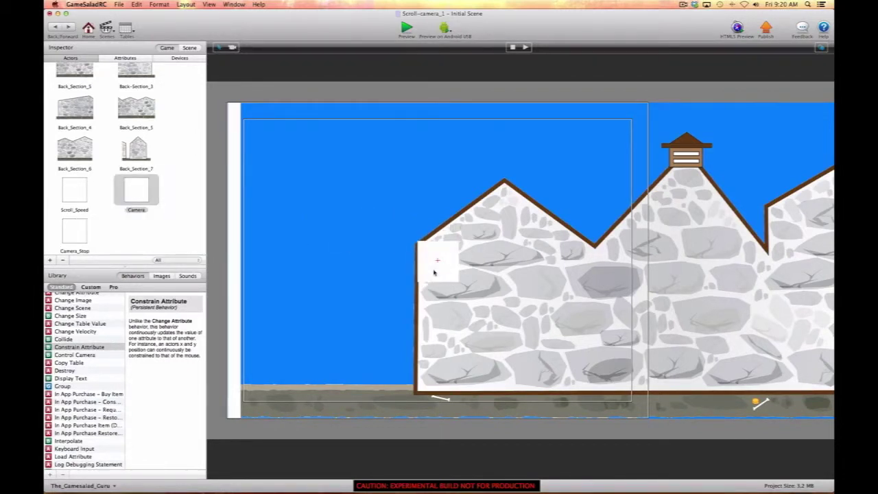
- Select the Camera layer, place the Scroll_Speed actor on it in the sky above the Camera actor, and preview the scene
left_click(190, 48)
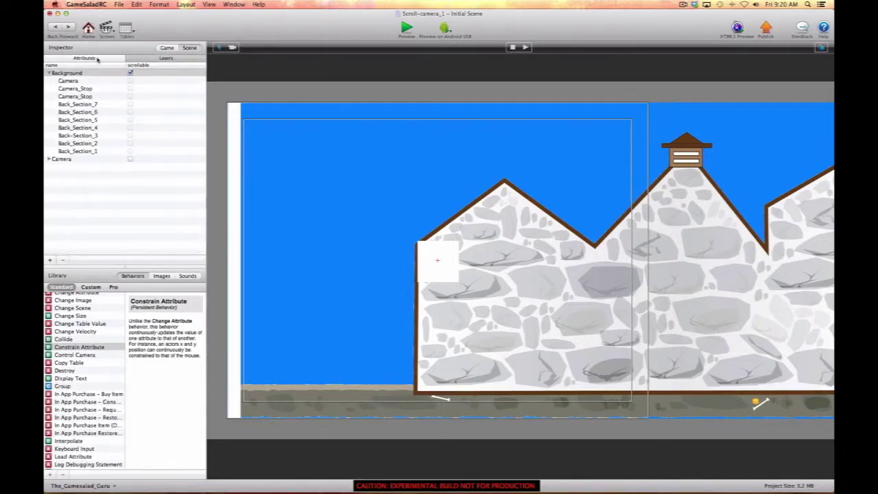
left_click(63, 160)
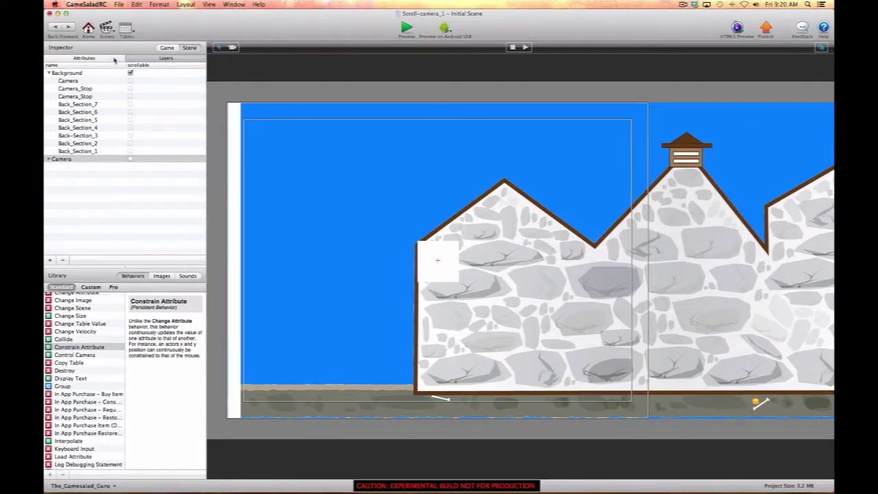
left_click(167, 48)
left_click(75, 199)
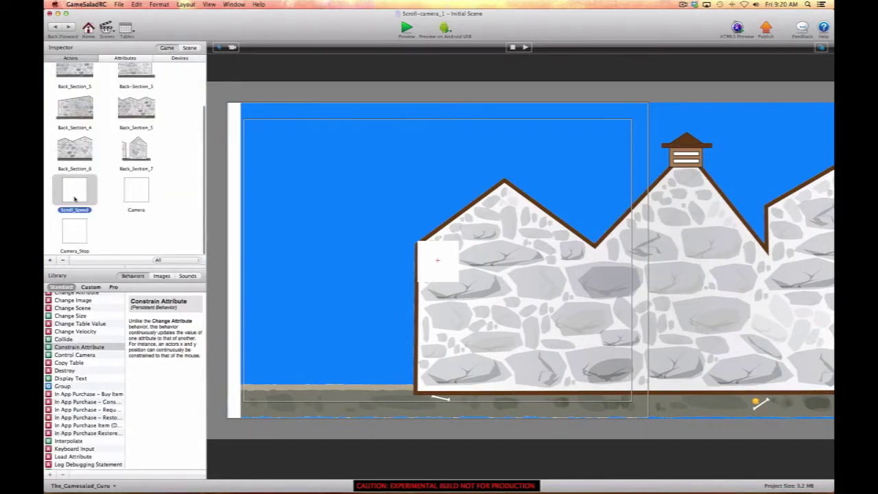
left_click_drag(74, 196, 408, 155)
left_click(189, 48)
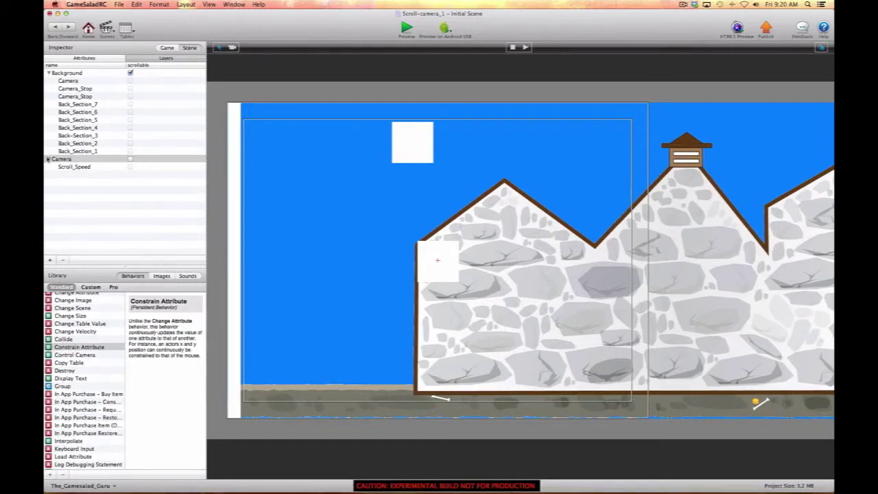
left_click(48, 159)
left_click(406, 27)
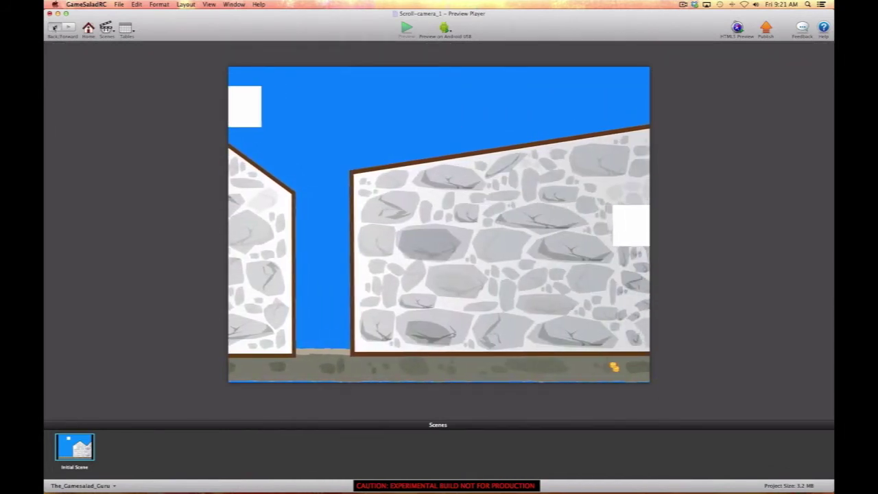
key("Escape")
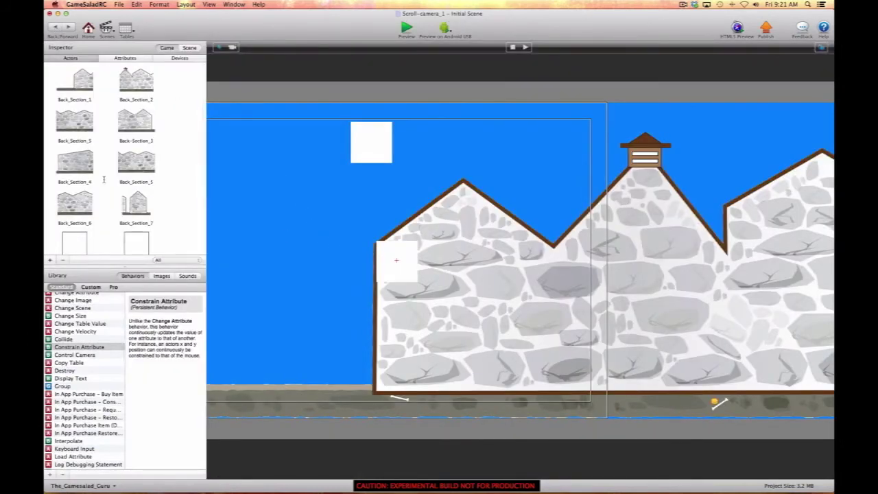
- Open the Scroll_Speed actor and change the multiplier in the Scroll rule's mouse-position velocity expression to 20
scroll(79, 195, "down", 3)
double_click(75, 192)
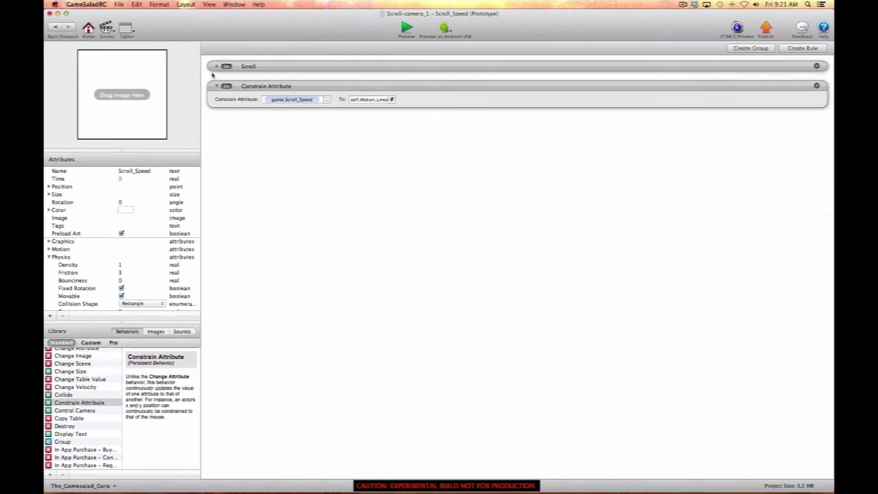
left_click(218, 66)
left_click(369, 169)
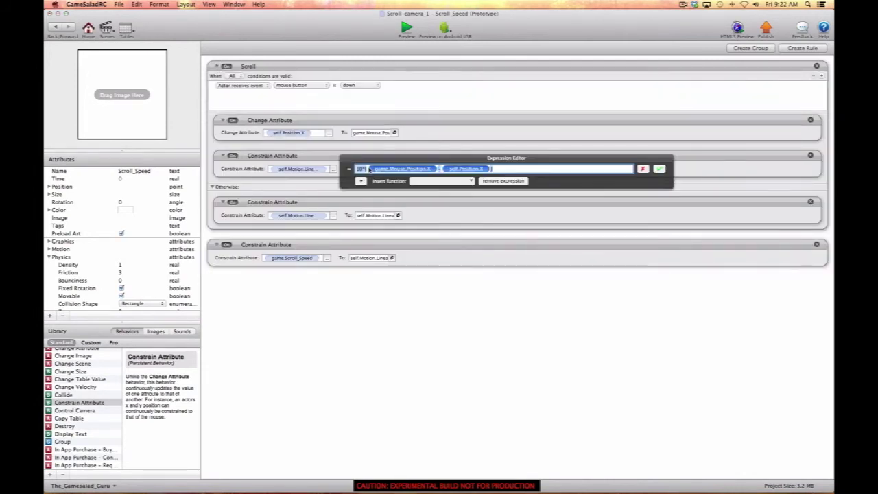
left_click(361, 169)
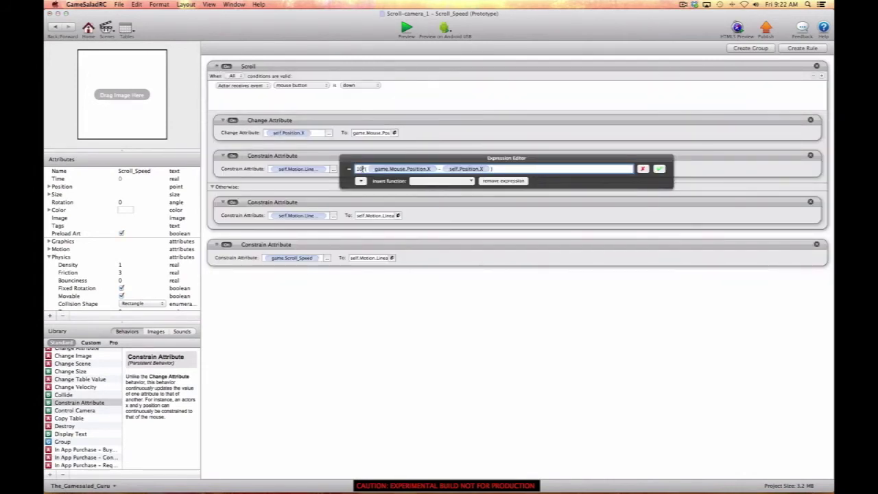
key("BackSpace")
key("BackSpace")
type("20")
left_click(660, 168)
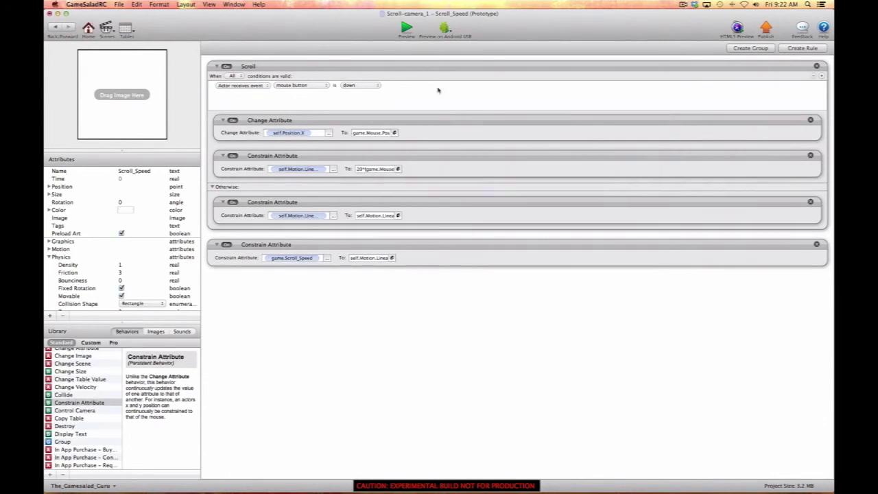
- Preview the game to test the scrolling with the new multiplier and look over the scene layout
left_click(404, 31)
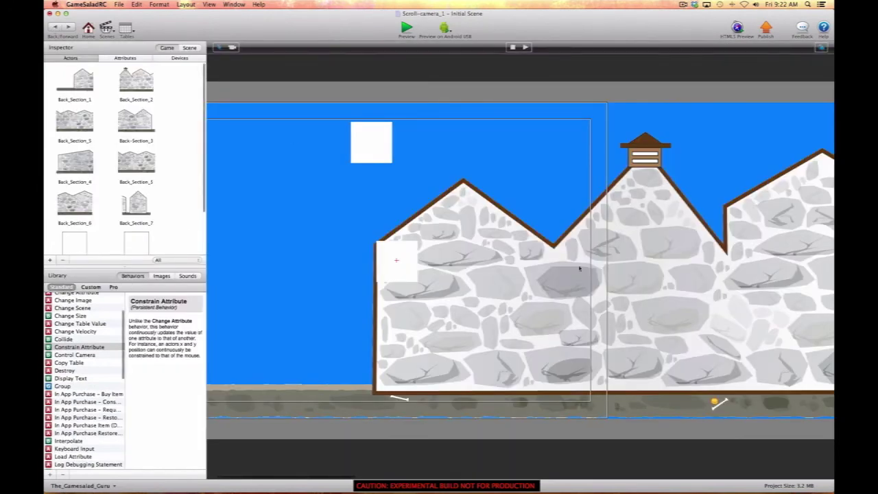
scroll(586, 266, "right", 3)
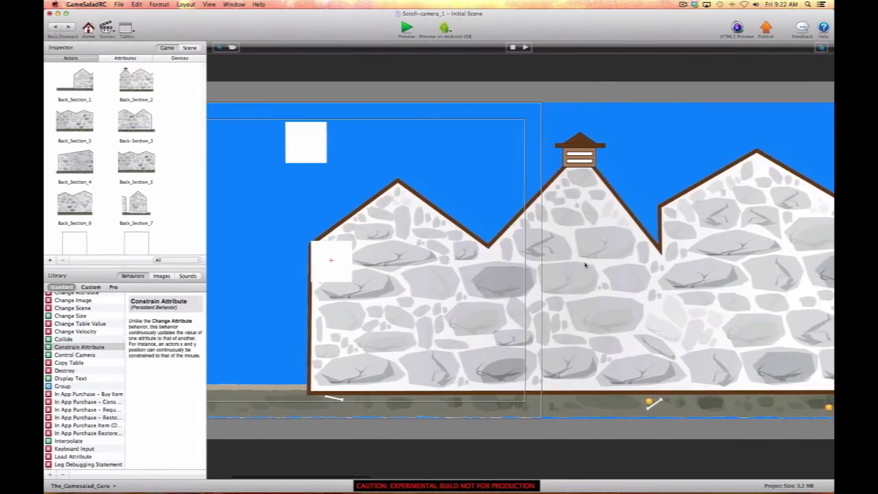
scroll(586, 265, "left", 5)
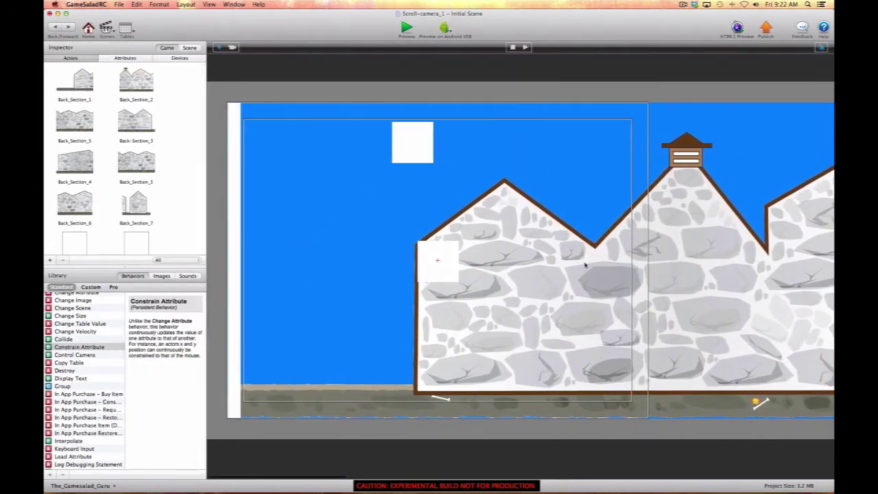